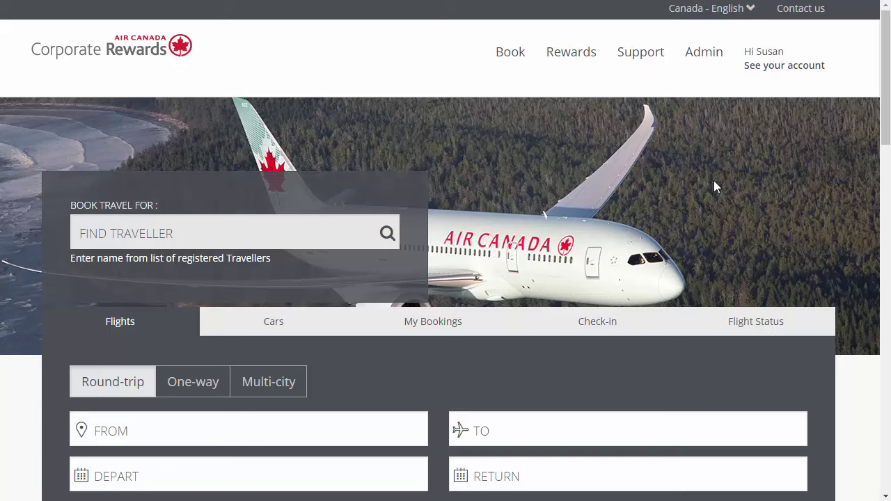
Step: Open the Admin menu from the Corporate Rewards home page
left_click(717, 59)
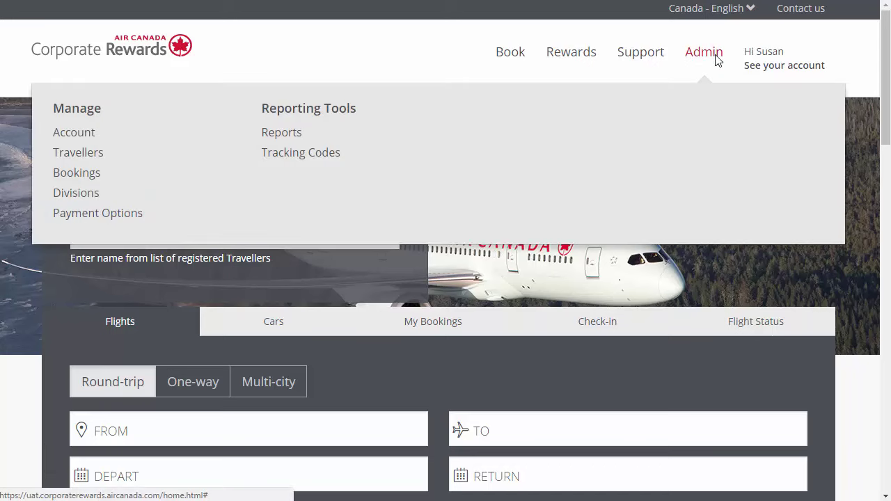
Step: Go to the Video Tutorial account's Settings page via Admin > Manage > Account
left_click(74, 133)
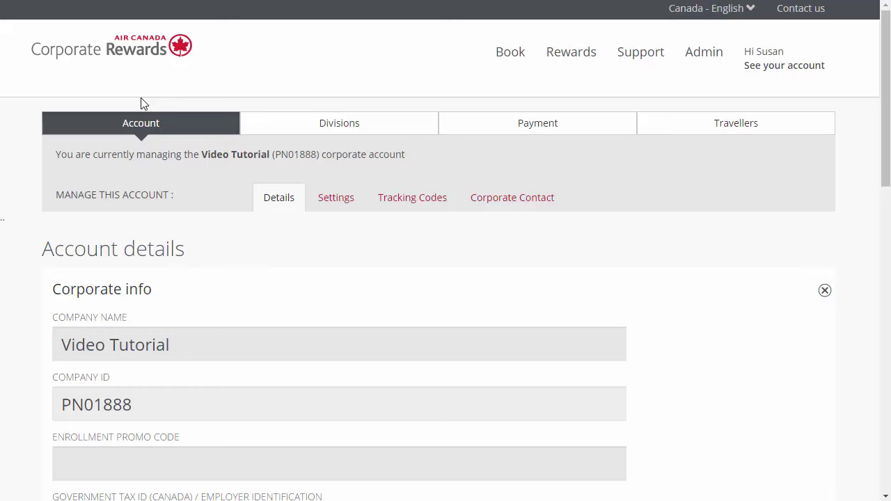
left_click(338, 198)
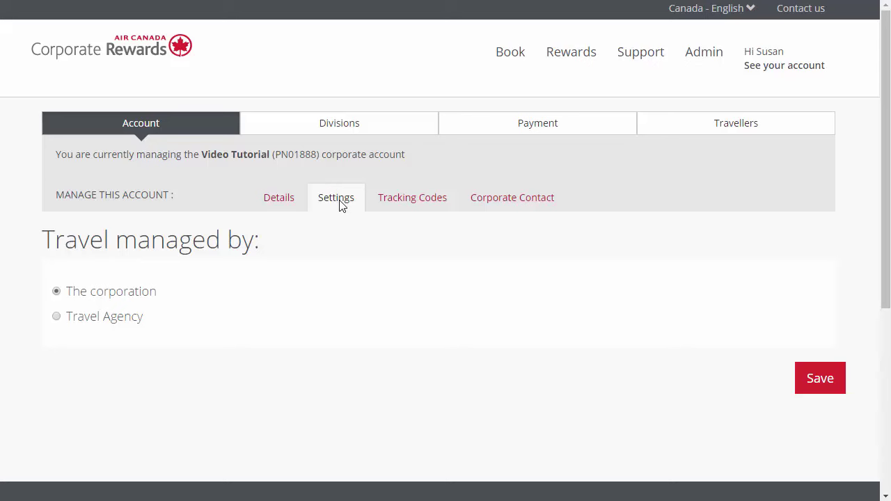
Step: Switch the account's travel manager to Travel Agency and review the agency IATA and email fields
left_click(57, 317)
scroll(218, 346, "down", 3)
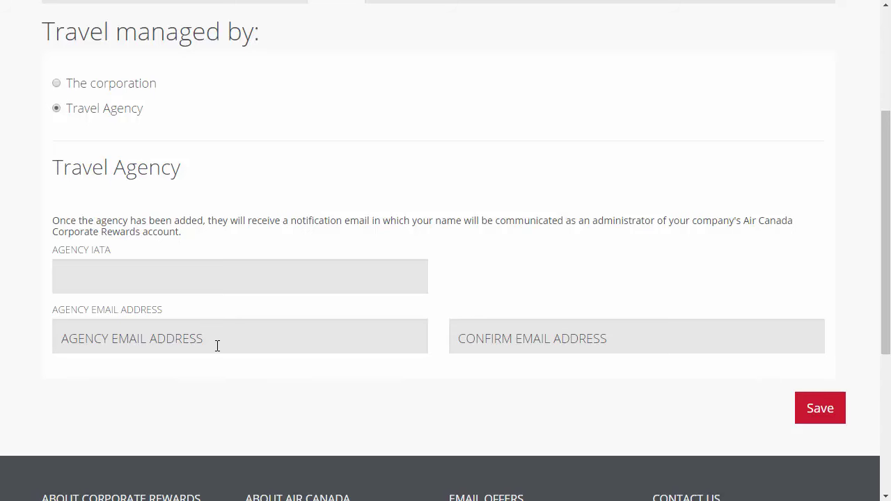
scroll(217, 346, "up", 3)
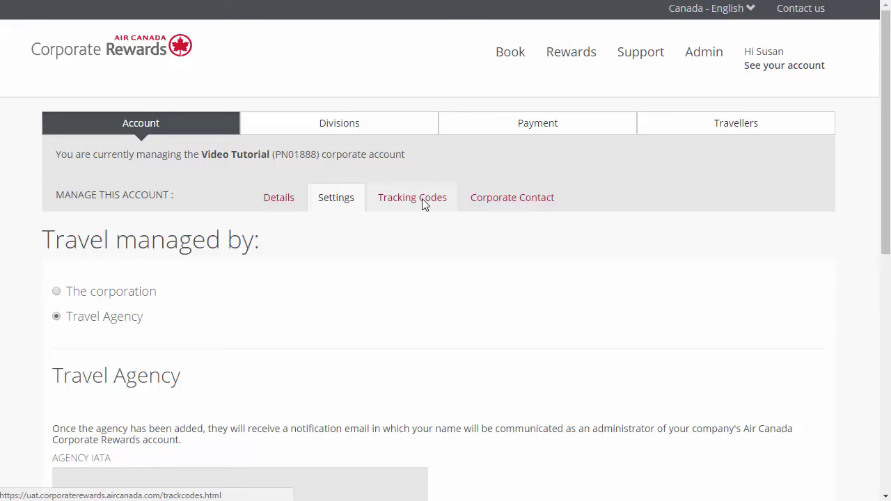
left_click(422, 199)
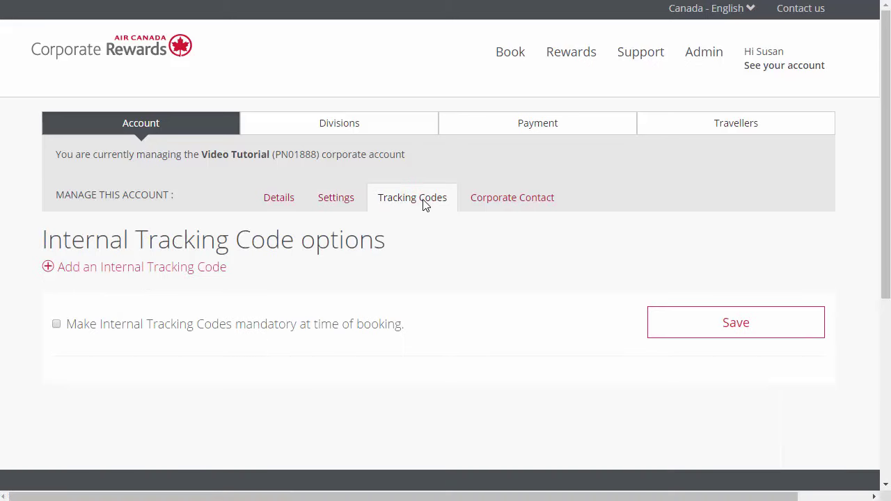
Step: Add an internal tracking code named 'Project BIG'
left_click(49, 269)
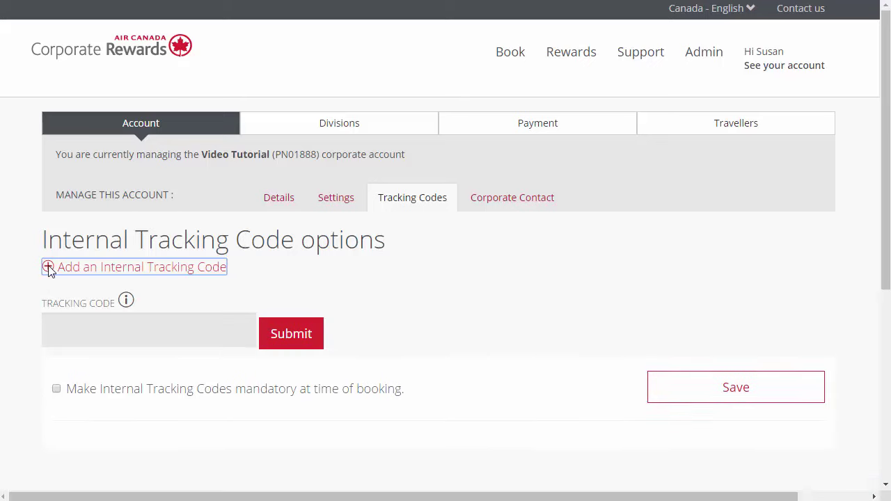
left_click(62, 334)
type("Project BIG")
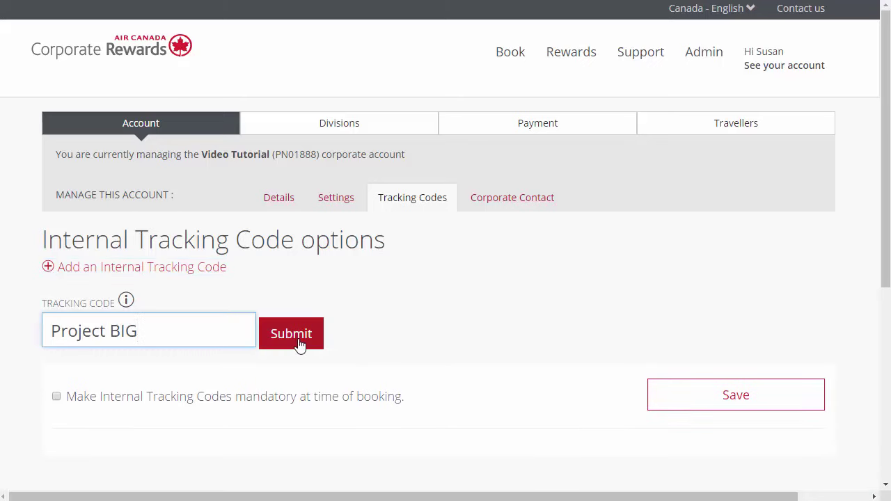
left_click(299, 341)
Step: Delete the Project BIG tracking code and confirm the deletion
scroll(297, 344, "down", 2)
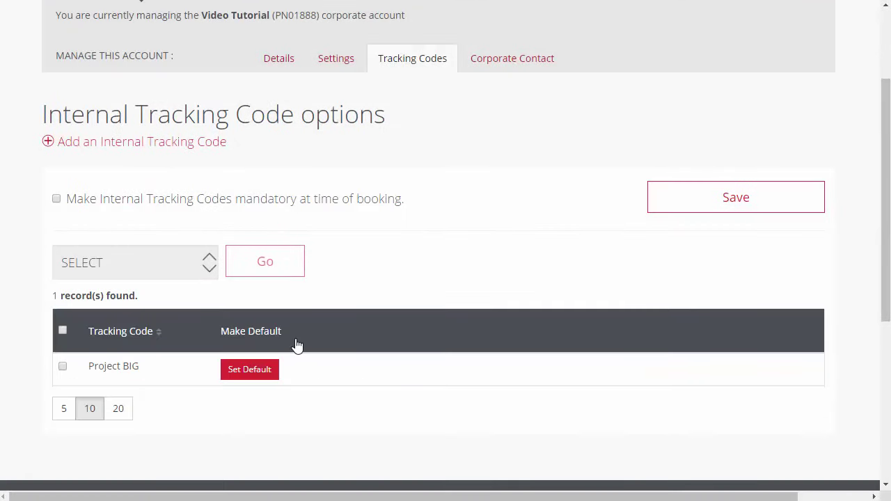
left_click(62, 366)
left_click(209, 272)
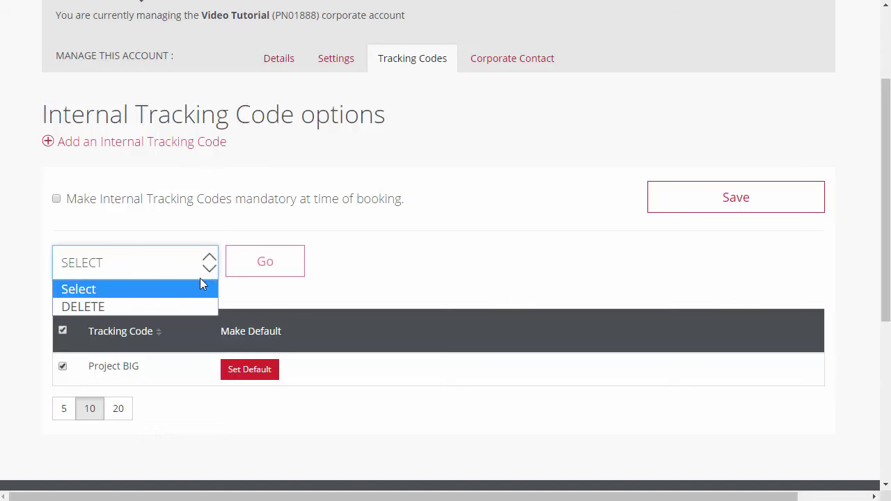
left_click(188, 308)
left_click(258, 271)
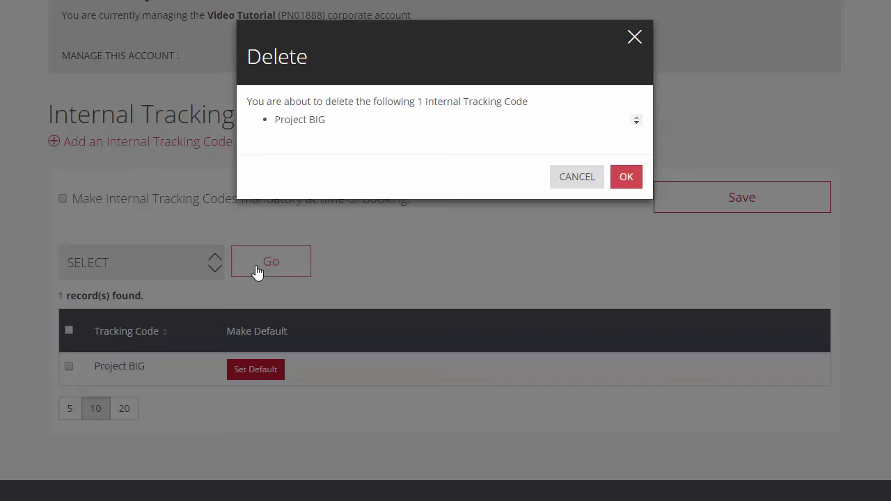
left_click(626, 176)
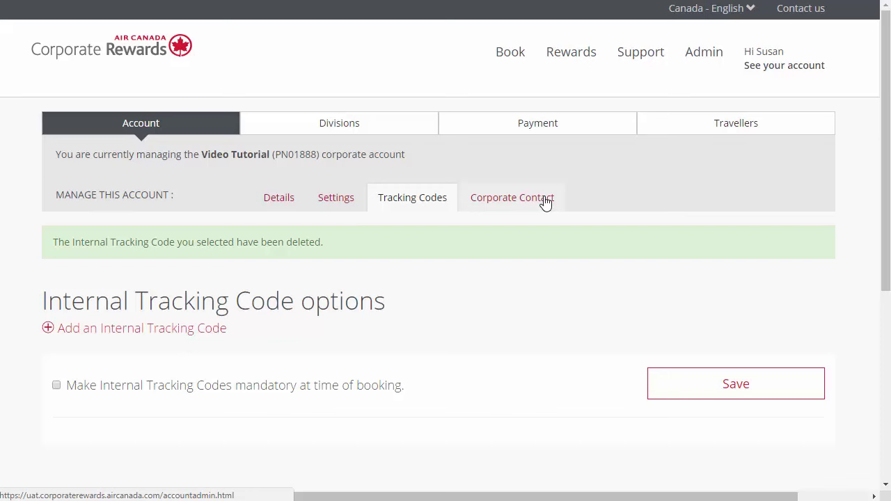
Step: Review and save the primary corporate contact details
left_click(546, 202)
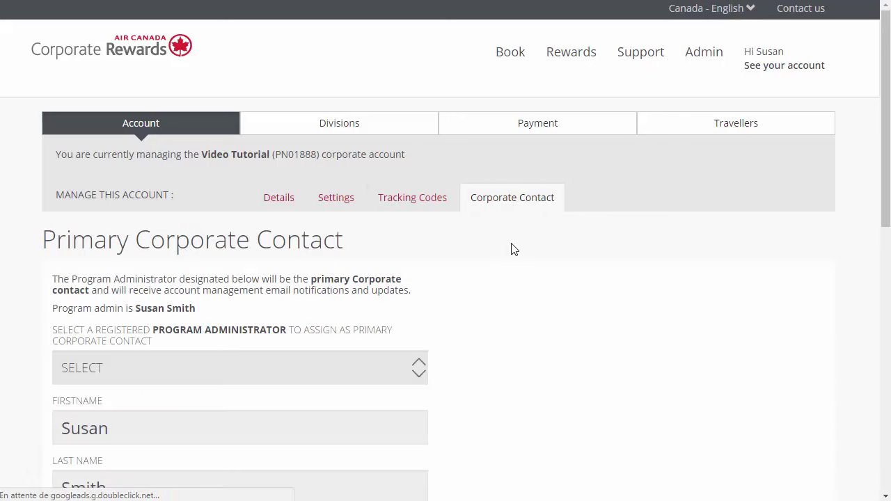
scroll(514, 285, "down", 2)
scroll(513, 285, "down", 3)
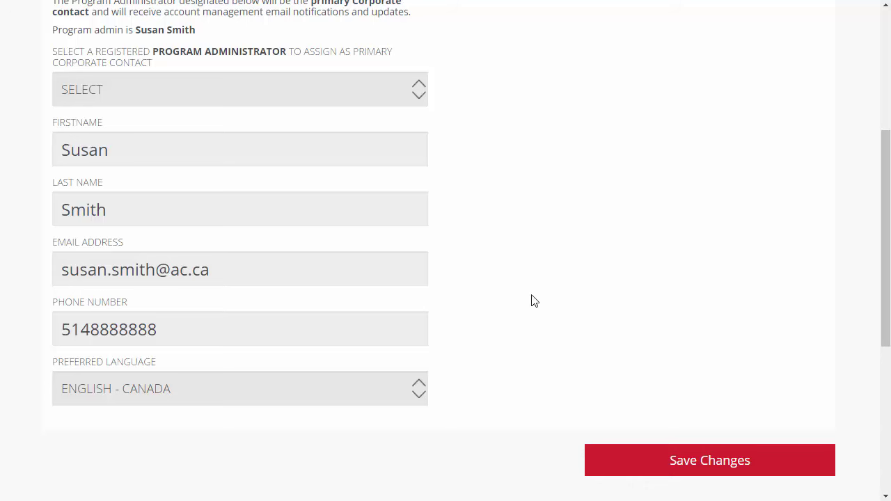
left_click(718, 470)
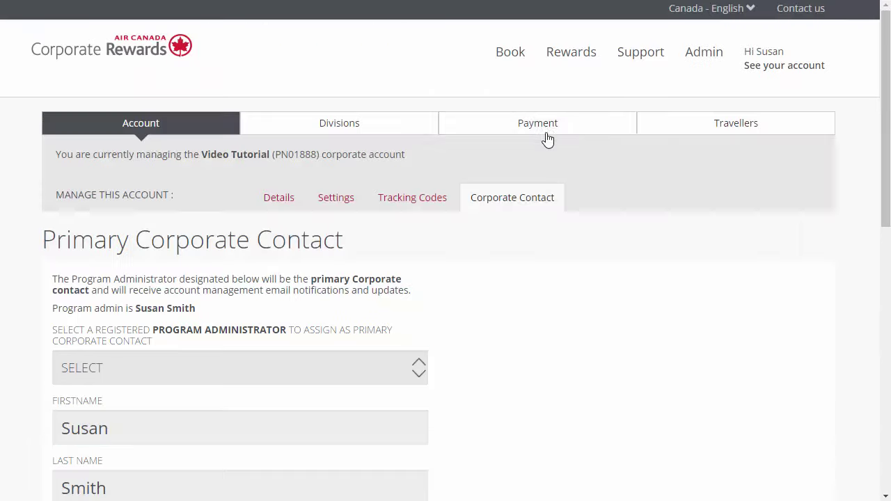
left_click(547, 133)
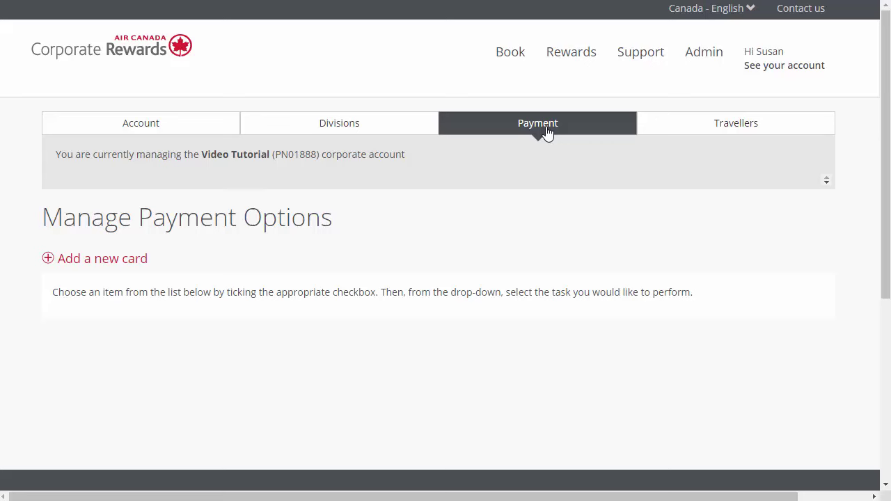
Step: Add a Mastercard named 'Video Tutorial' expiring 12/2017, assigned to all travellers
left_click(116, 263)
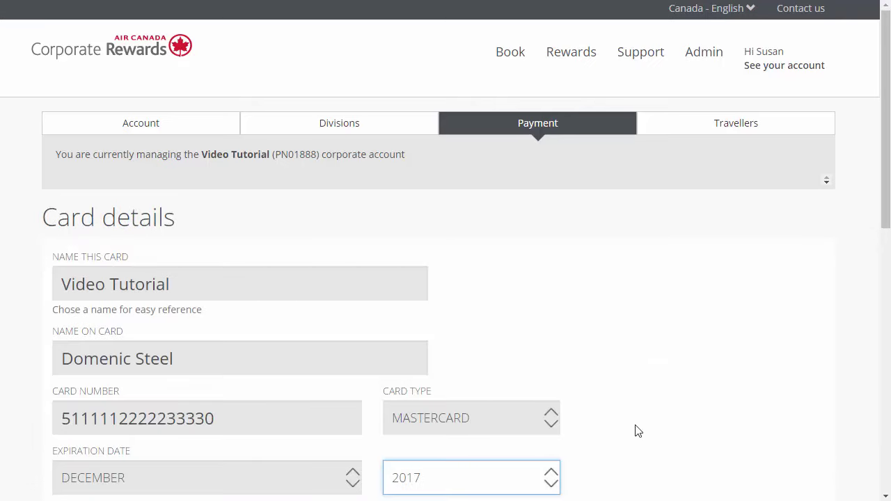
scroll(639, 431, "down", 4)
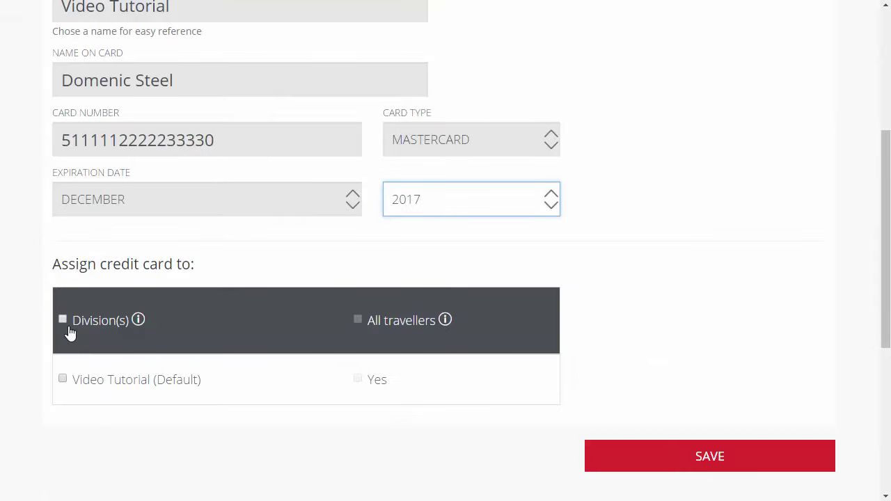
left_click(63, 321)
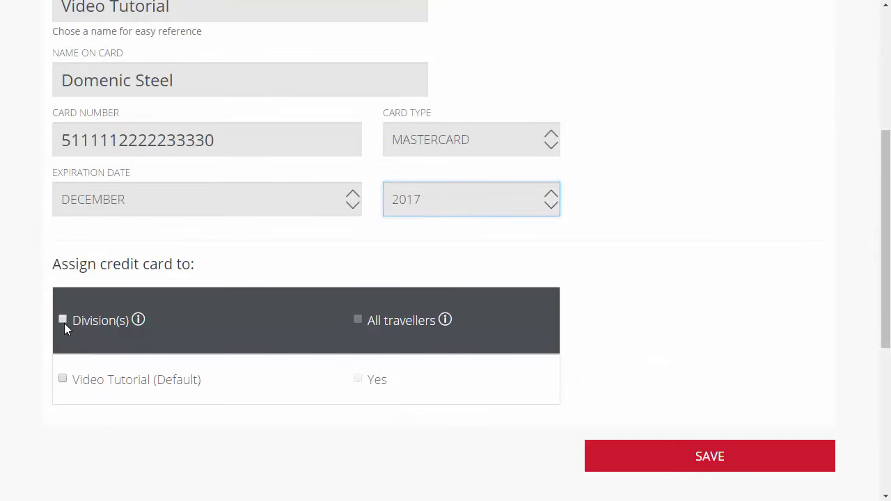
left_click(359, 326)
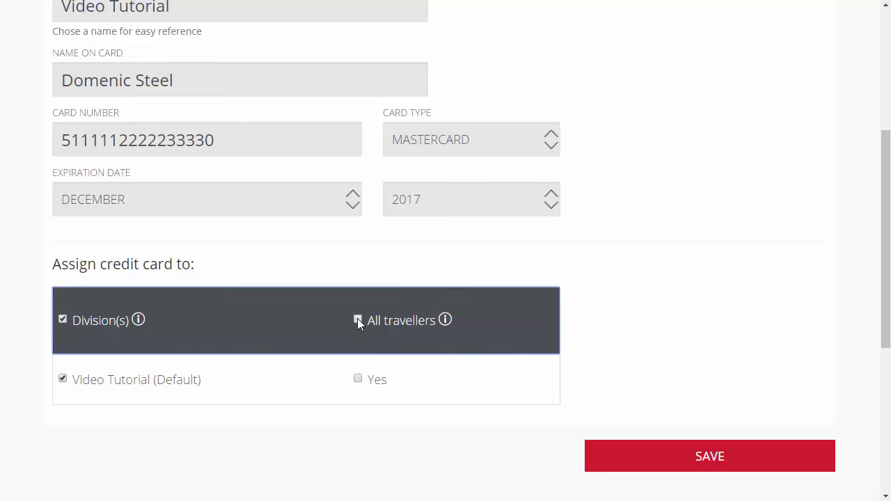
left_click(701, 467)
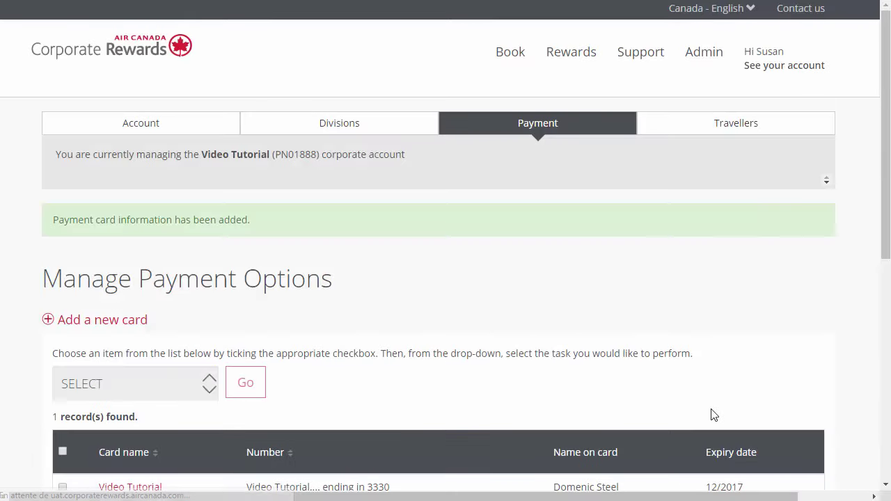
Step: Run DELETE on the Video Tutorial card, then open it for editing
left_click(63, 441)
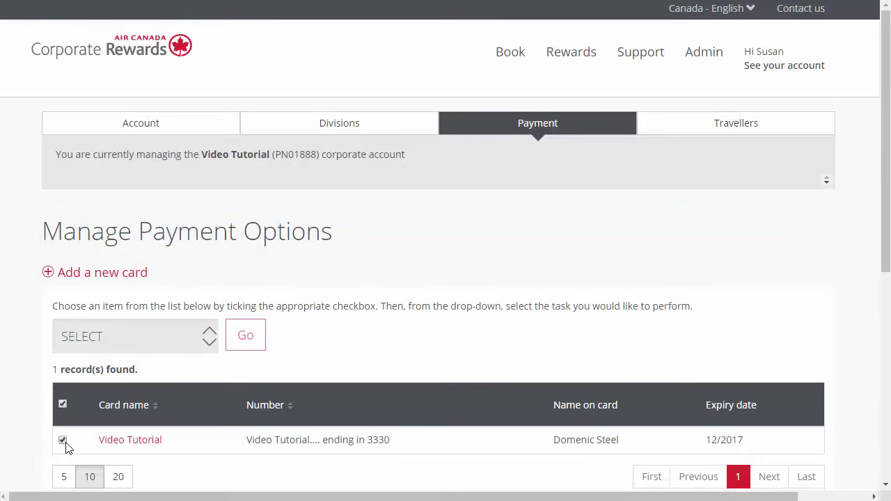
left_click(210, 341)
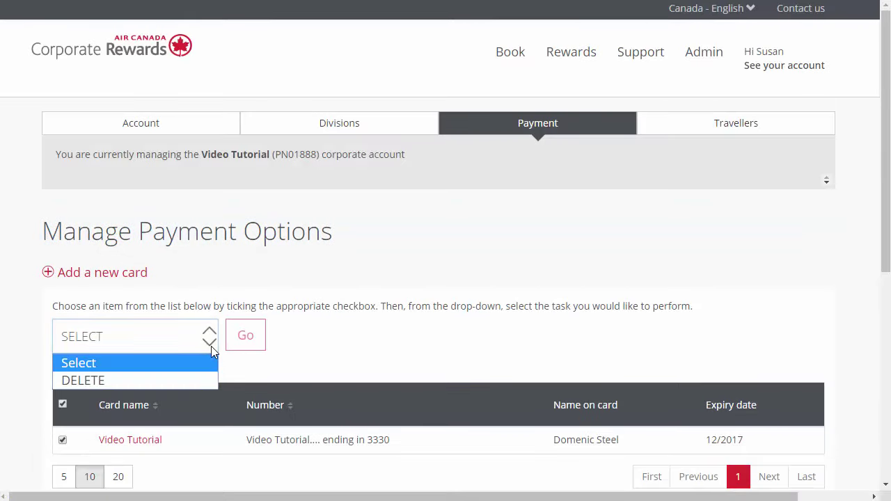
left_click(196, 381)
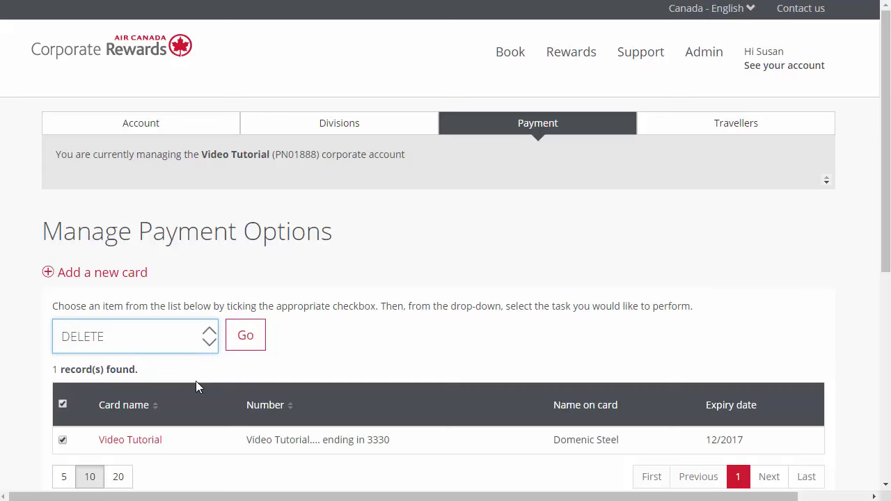
left_click(244, 337)
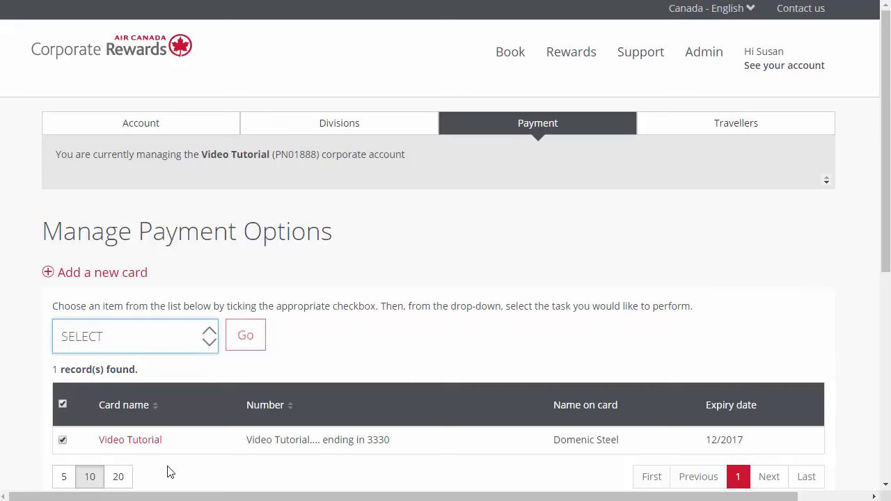
left_click(151, 442)
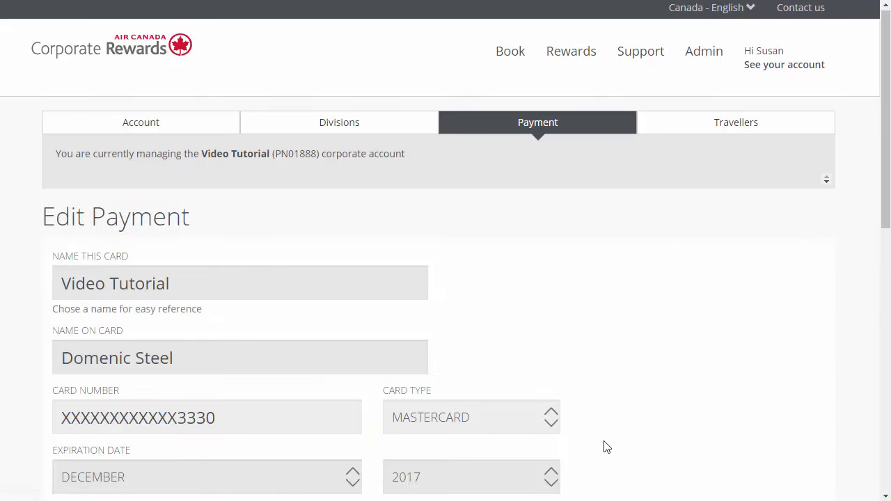
Step: Save the Video Tutorial Mastercard's details on the Edit Payment page
scroll(605, 447, "down", 2)
scroll(605, 446, "down", 3)
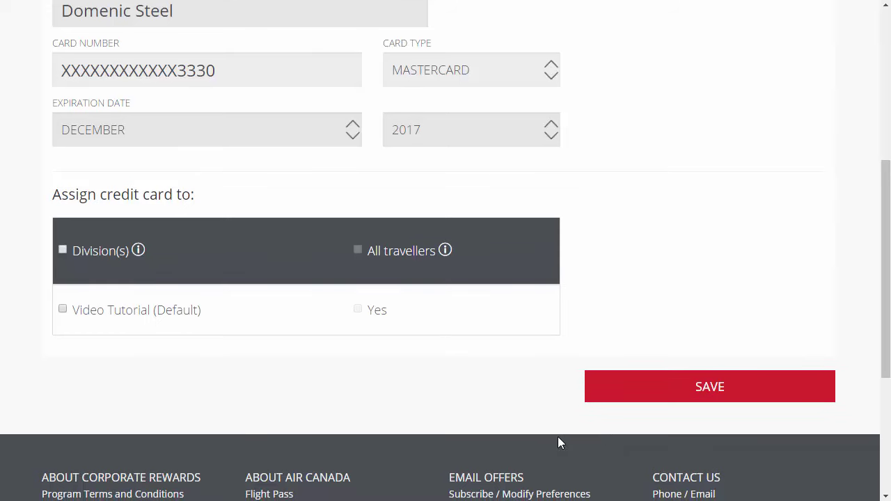
left_click(748, 397)
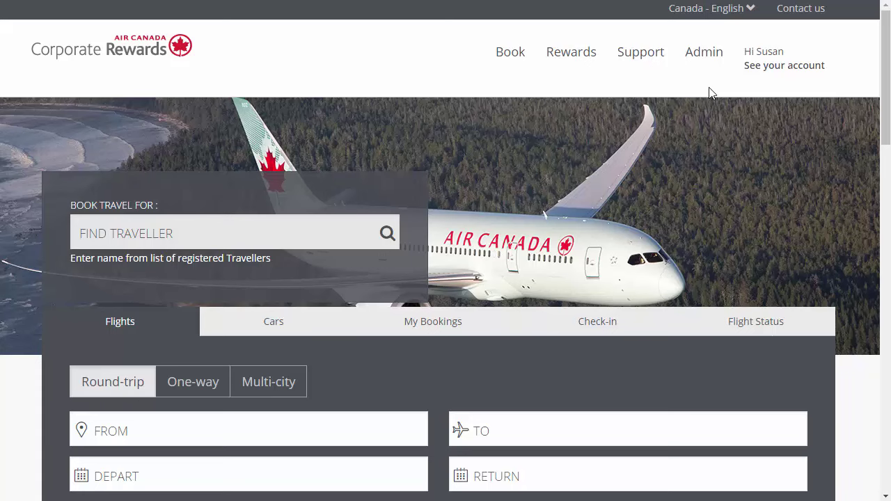
Step: Create a new division named 'Audio'
left_click(710, 60)
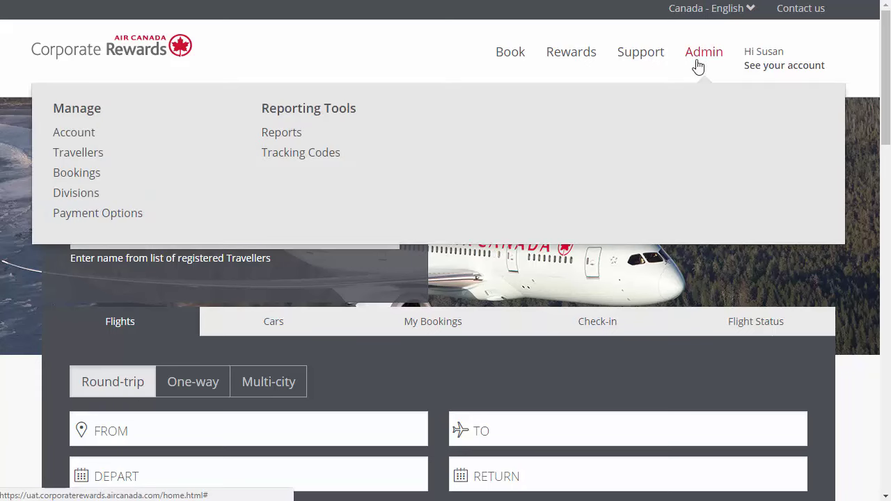
left_click(61, 197)
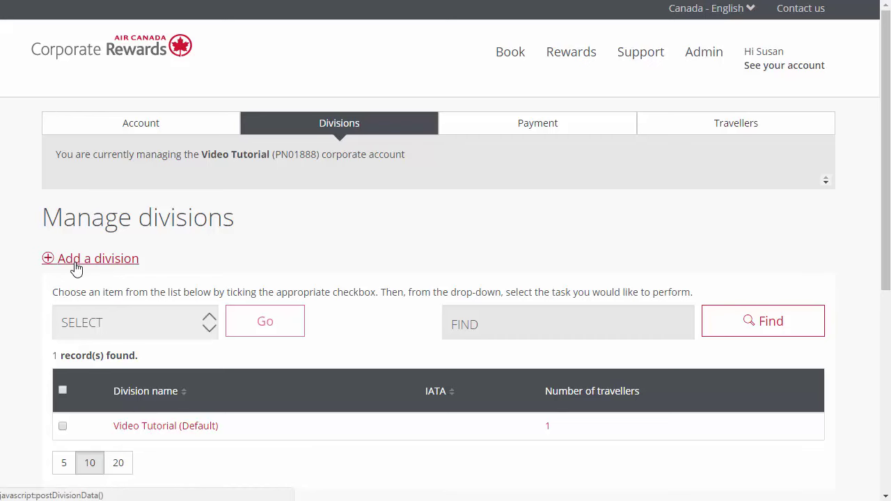
left_click(76, 263)
left_click(78, 282)
type("Audio")
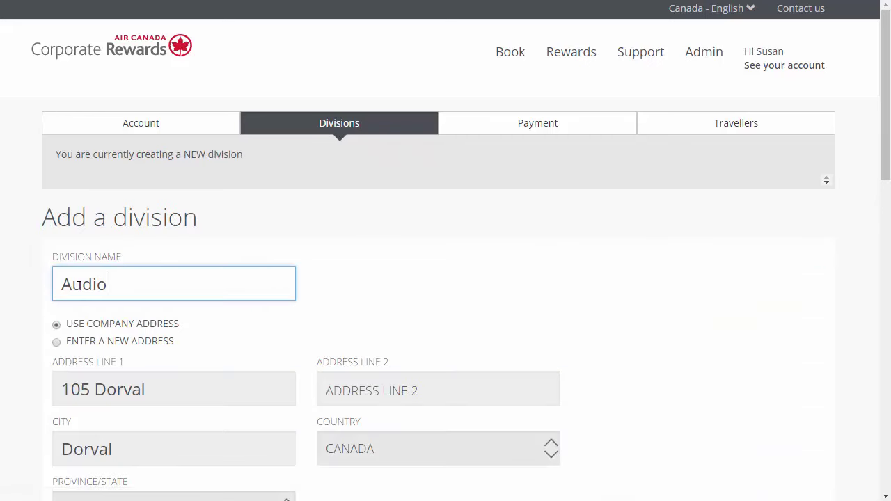
scroll(76, 286, "down", 8)
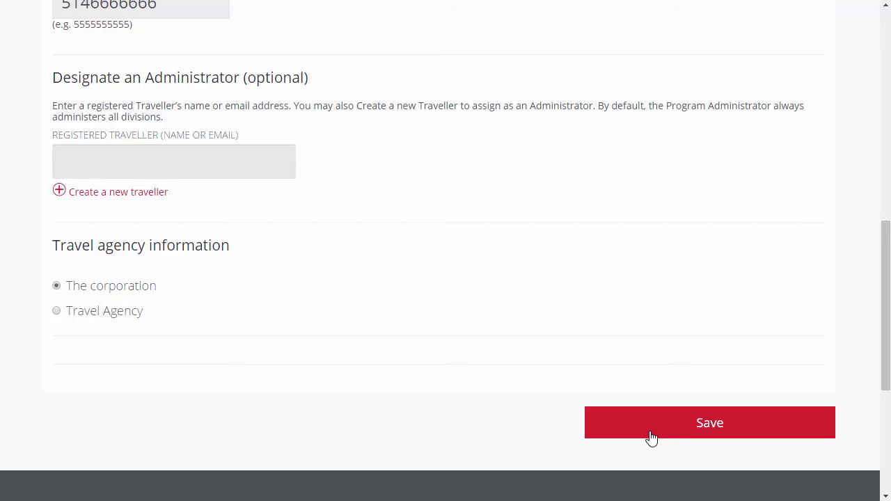
left_click(652, 437)
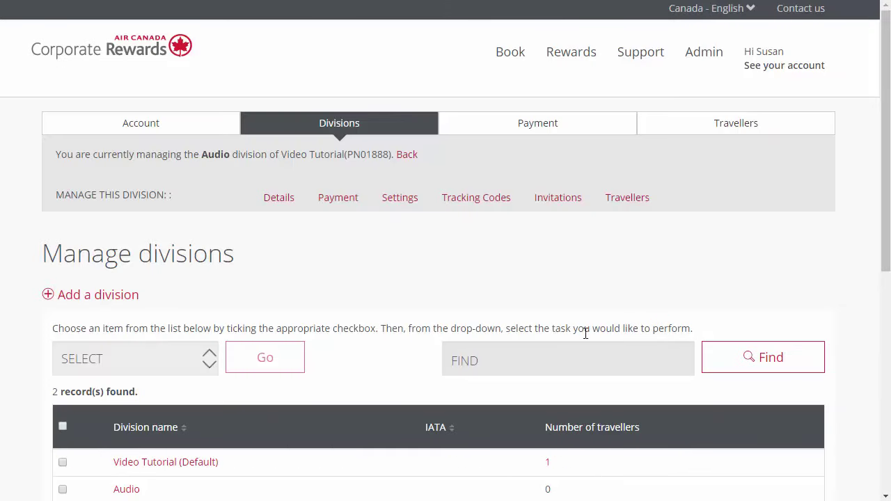
Step: Start deleting the Audio division, then cancel to keep it
left_click(63, 489)
left_click(198, 364)
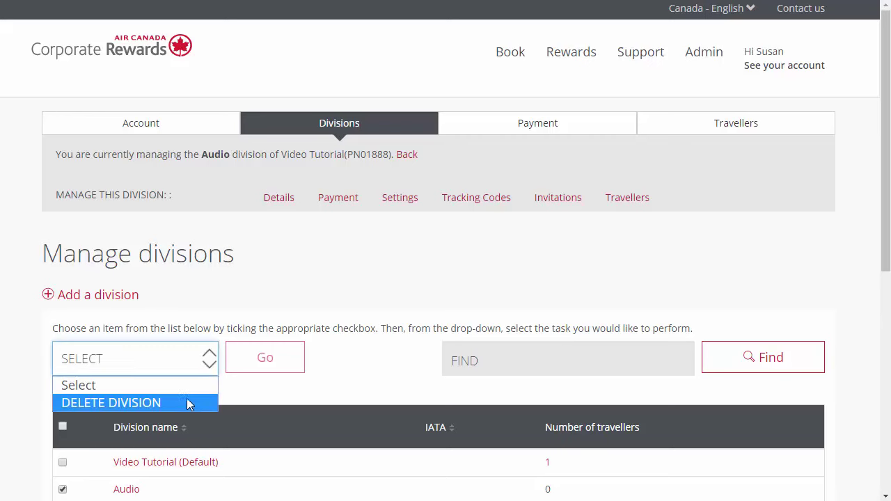
left_click(185, 403)
left_click(268, 359)
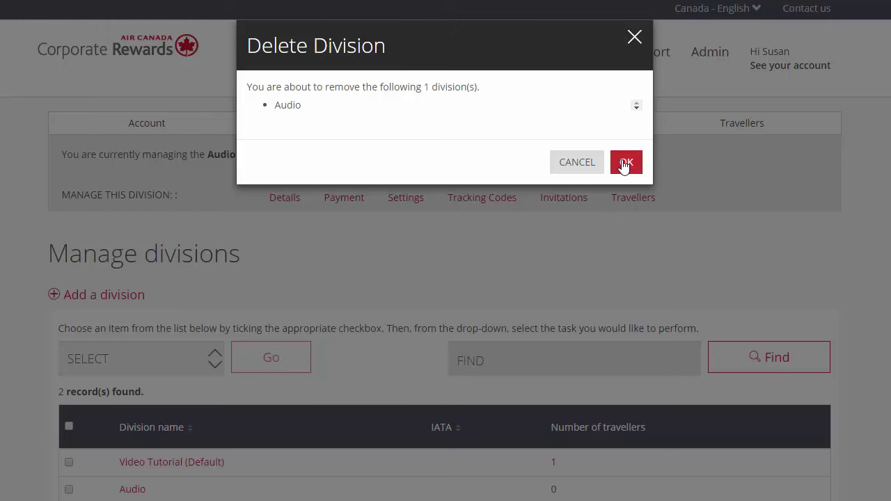
left_click(584, 172)
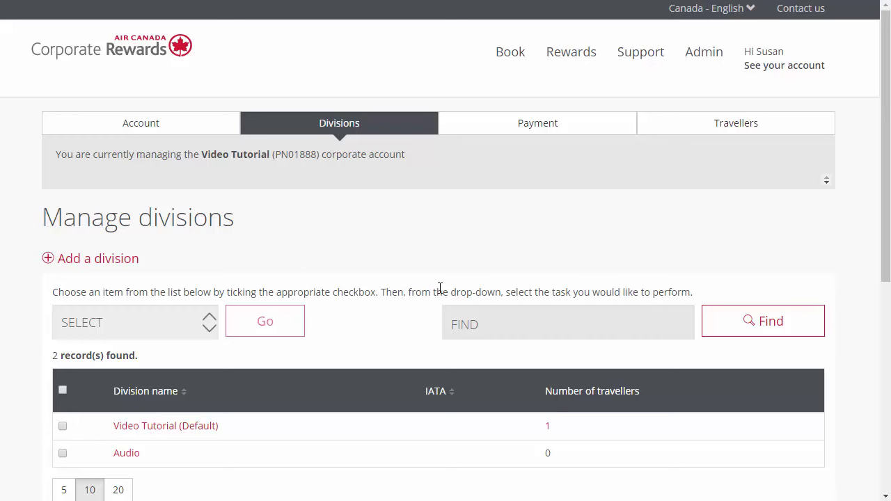
Step: Set the Audio division's travel to be managed by a travel agency with IATA 8888888
left_click(120, 456)
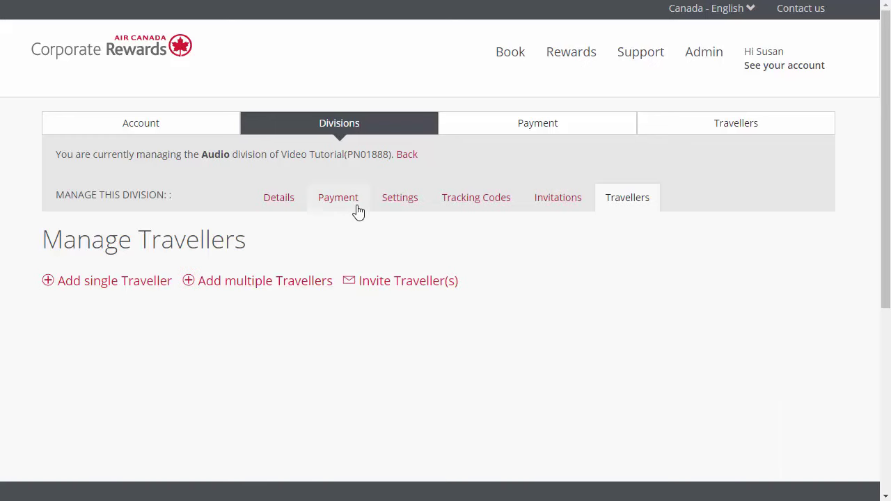
left_click(399, 202)
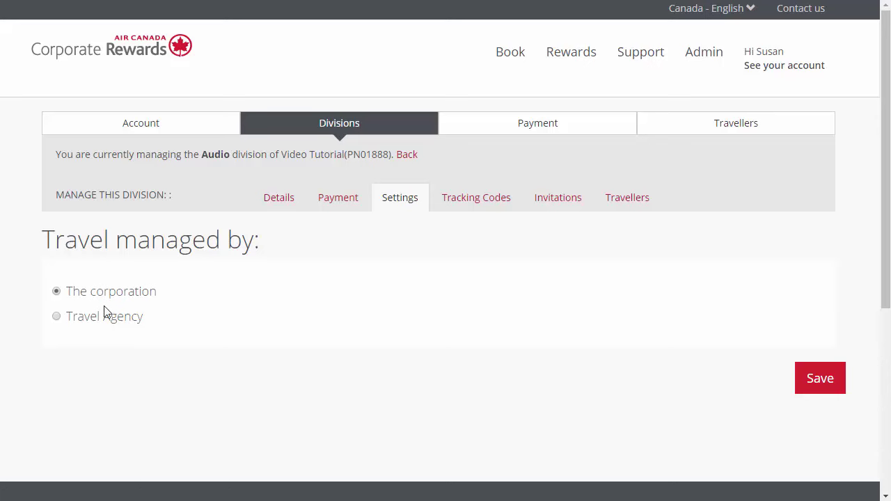
left_click(59, 319)
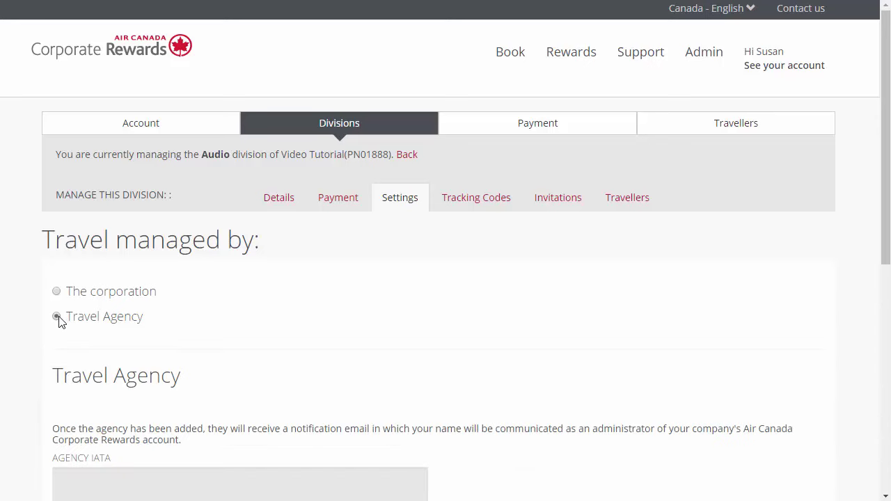
scroll(151, 396, "down", 3)
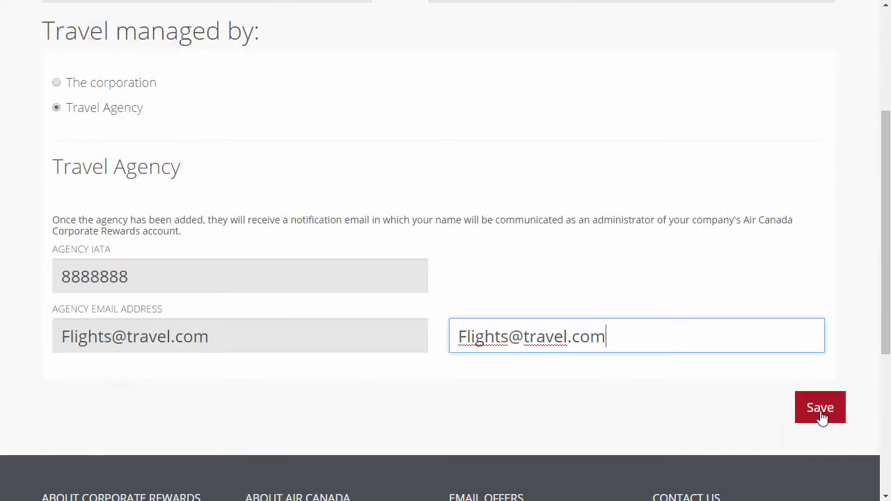
left_click(823, 415)
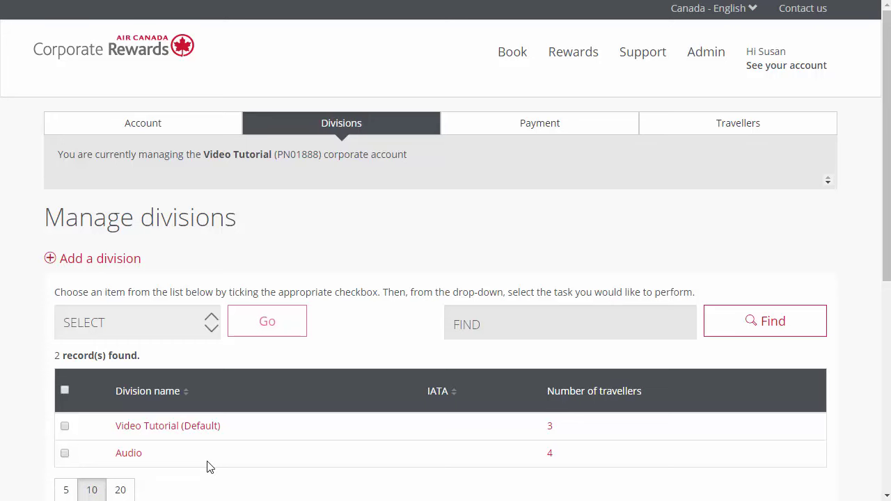
Step: Add a 'Project BIG' internal tracking code to the Audio division
left_click(138, 454)
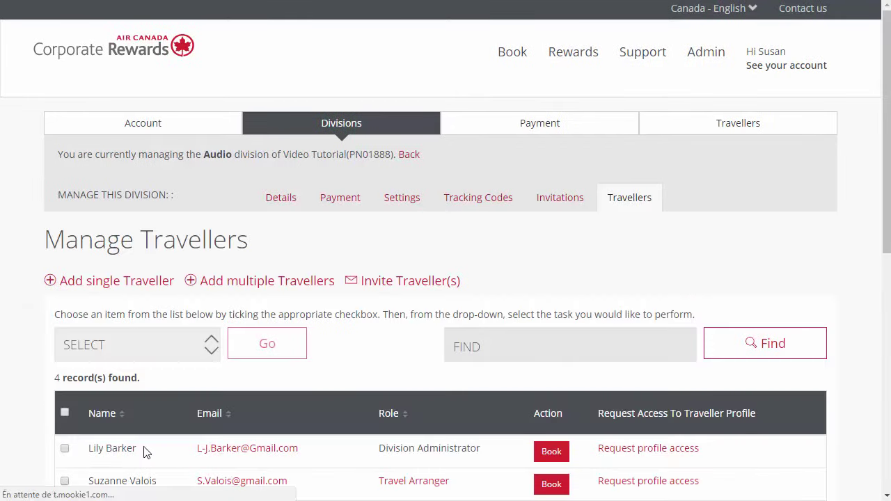
left_click(496, 210)
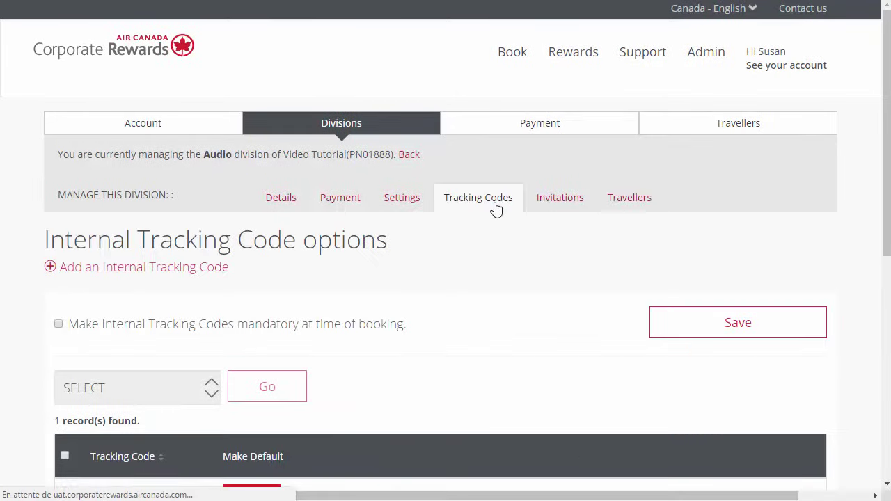
left_click(120, 272)
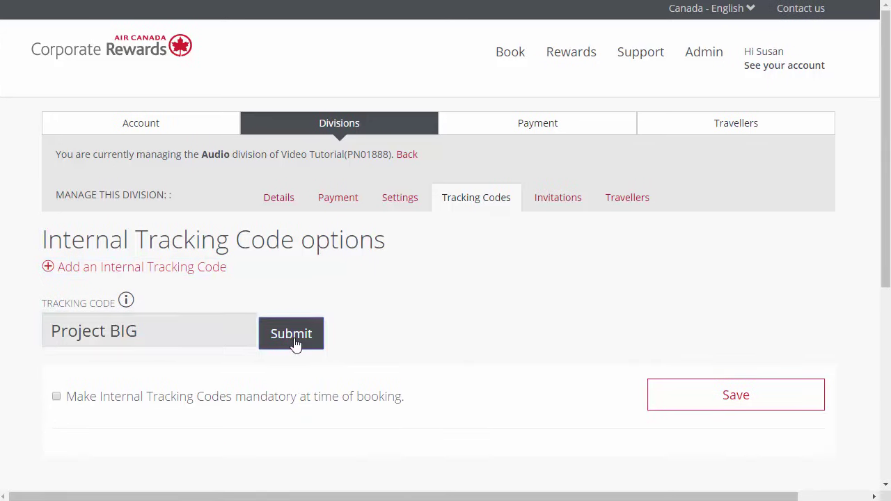
left_click(295, 343)
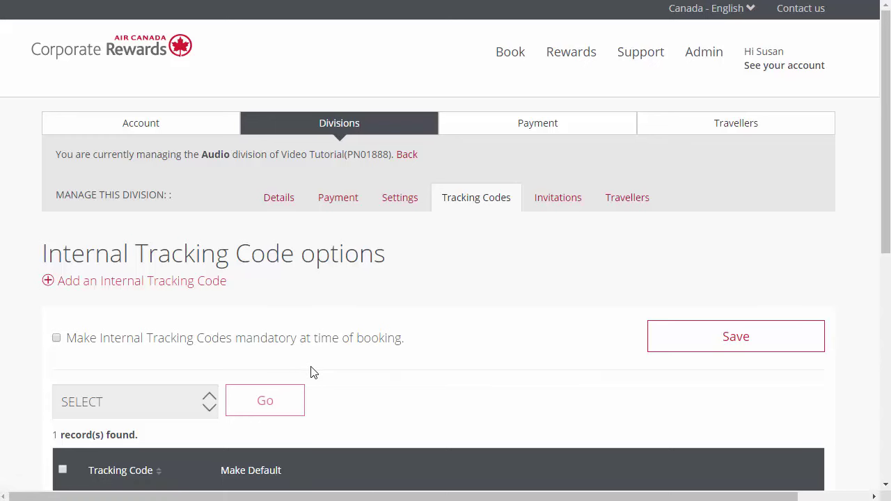
Step: Delete the Project BIG tracking code from the Audio division
scroll(311, 373, "down", 2)
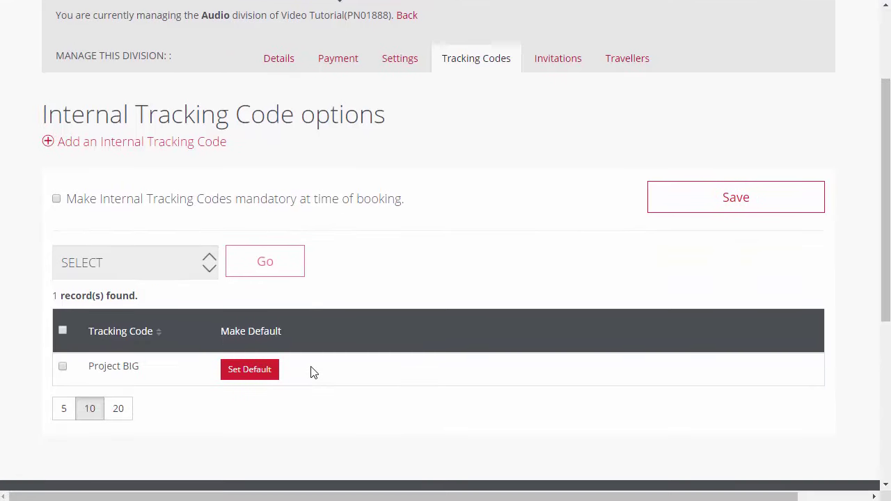
left_click(62, 367)
left_click(171, 267)
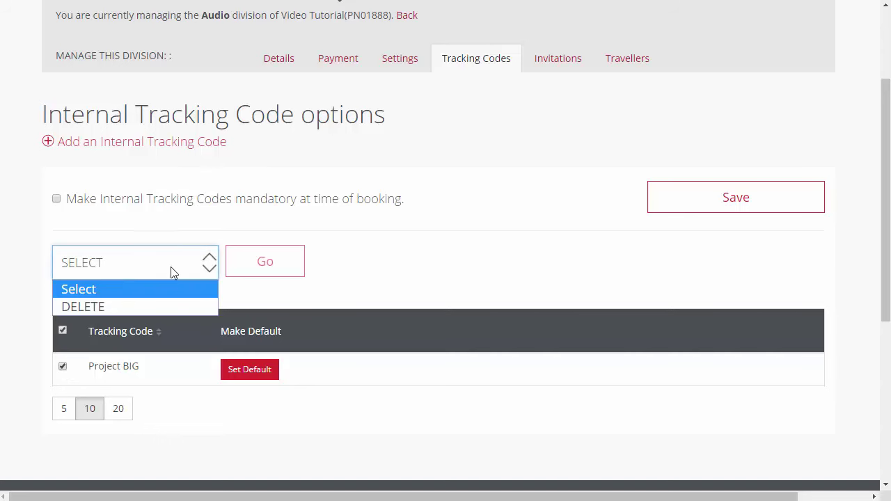
left_click(162, 307)
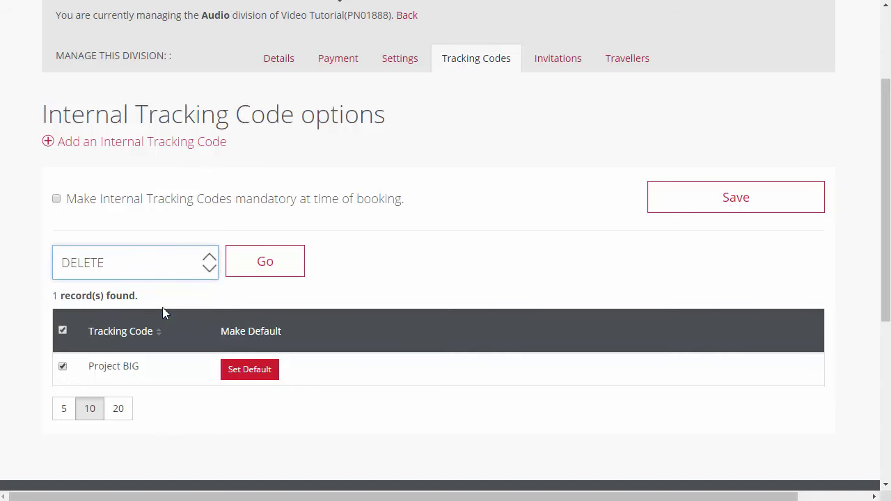
left_click(274, 265)
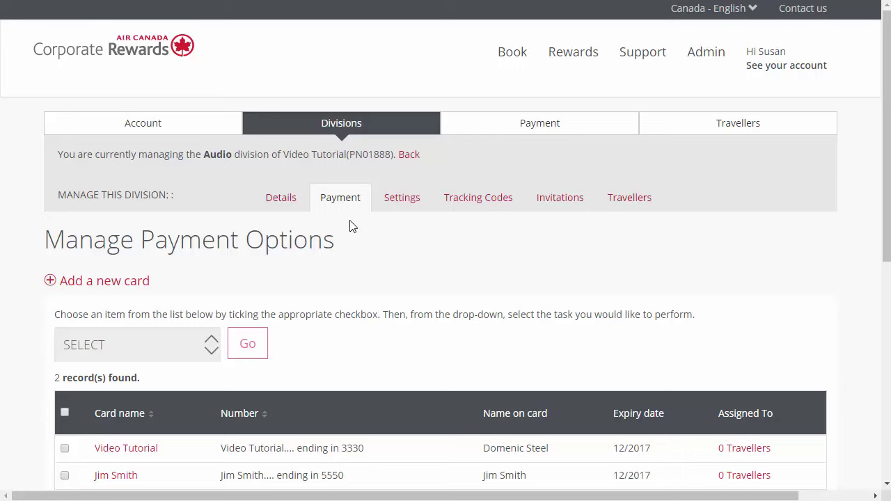
Step: Change the Video Tutorial card from 0 Travellers to Assign to all, and save
scroll(350, 227, "down", 1)
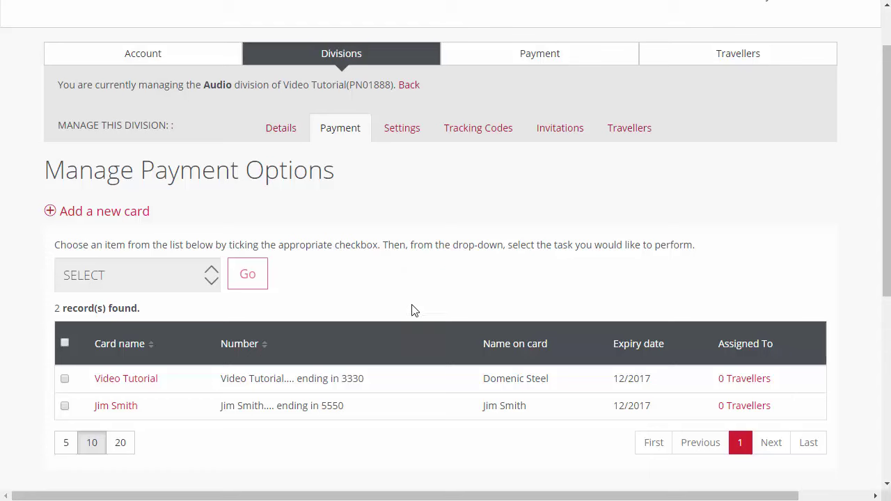
left_click(737, 383)
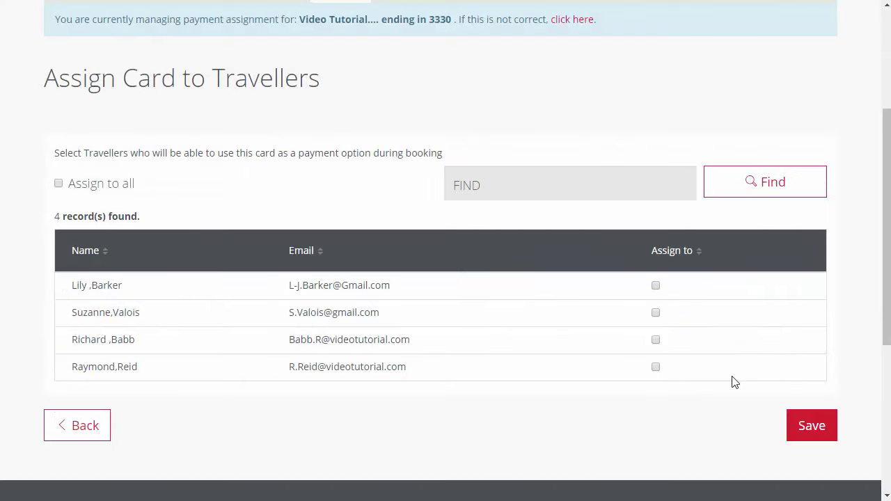
left_click(656, 285)
left_click(655, 312)
left_click(58, 184)
left_click(812, 426)
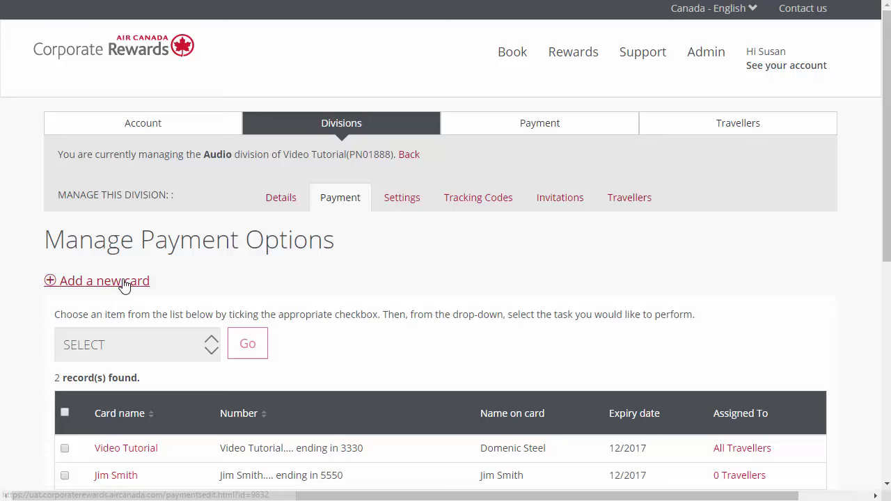
Step: Apply DELETE to the ticked Video Tutorial card and confirm the deletion with OK
scroll(124, 286, "down", 1)
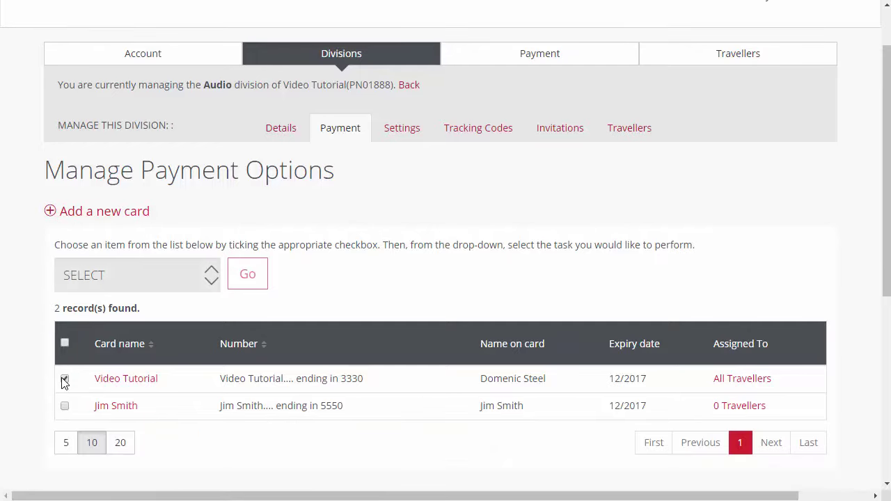
left_click(195, 280)
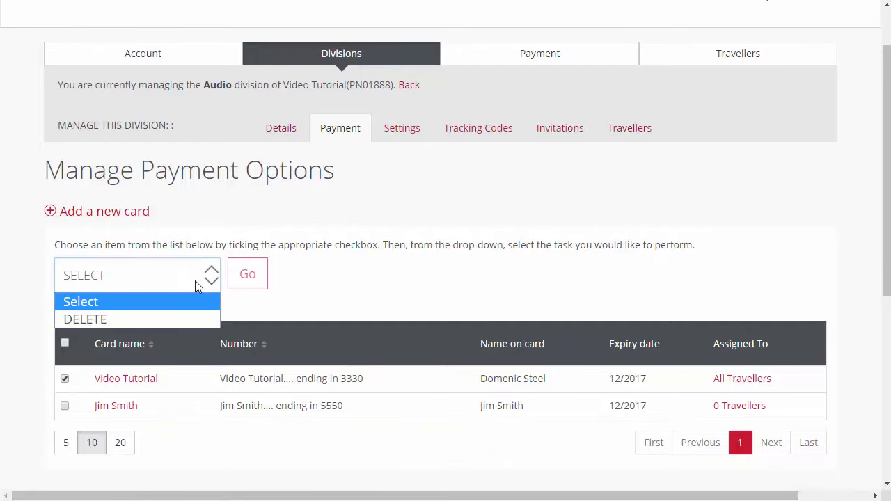
left_click(181, 318)
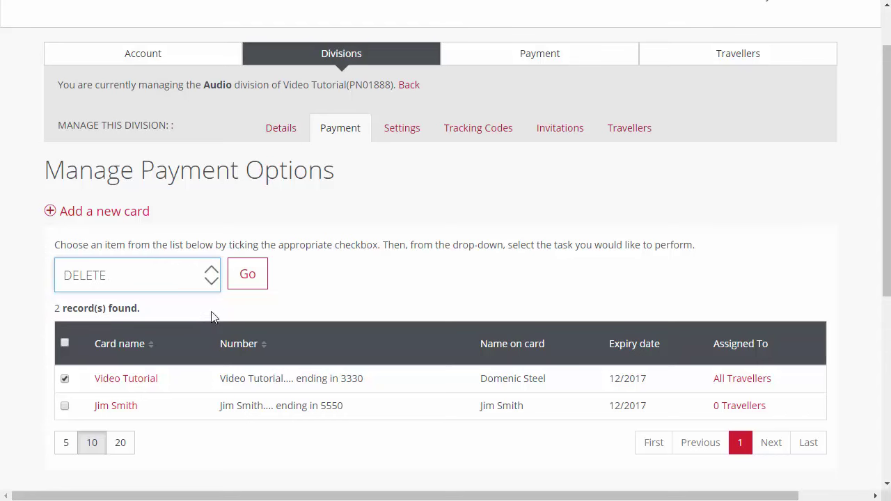
left_click(244, 285)
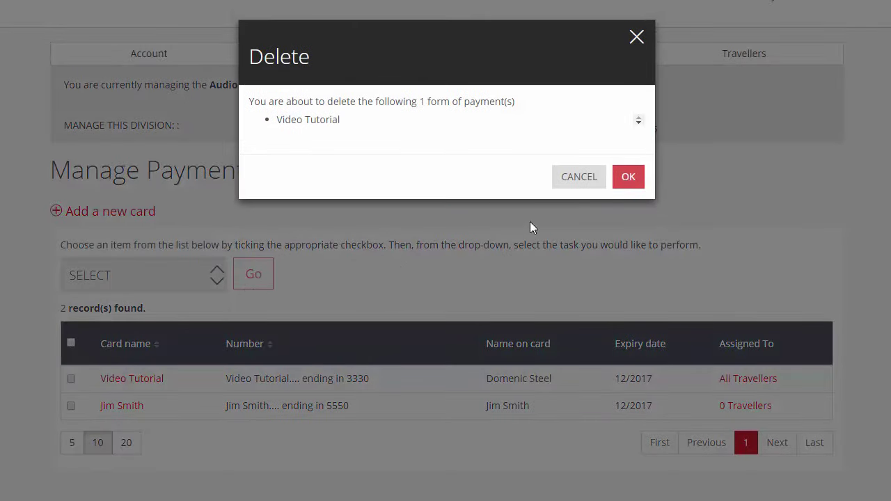
left_click(643, 183)
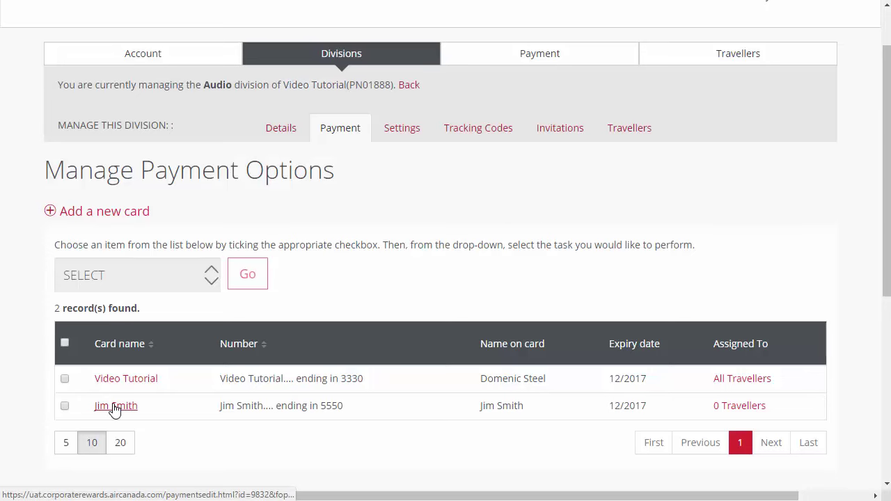
Step: Replace the first name in the second card's Name This Card field and save it
left_click(116, 406)
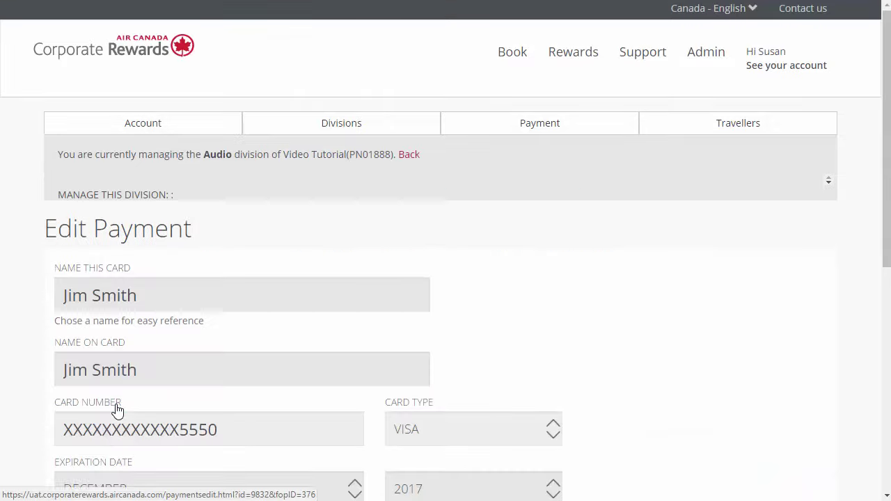
double_click(76, 296)
type("James")
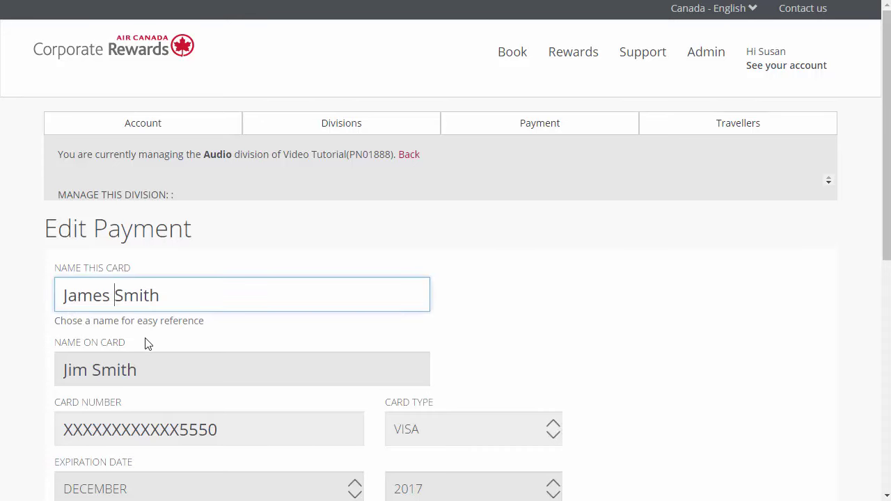
scroll(146, 342, "down", 4)
left_click(664, 312)
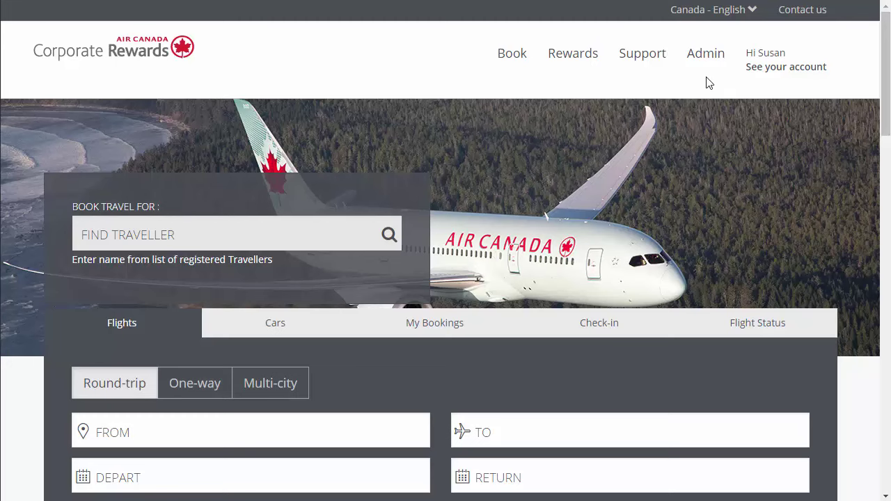
Step: Start a single new traveller from Admin > Travellers with Send password ticked
left_click(704, 61)
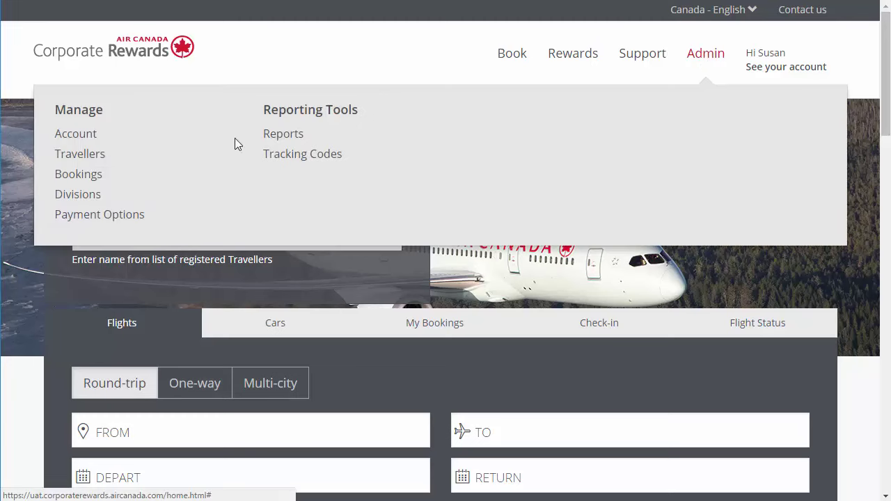
left_click(89, 156)
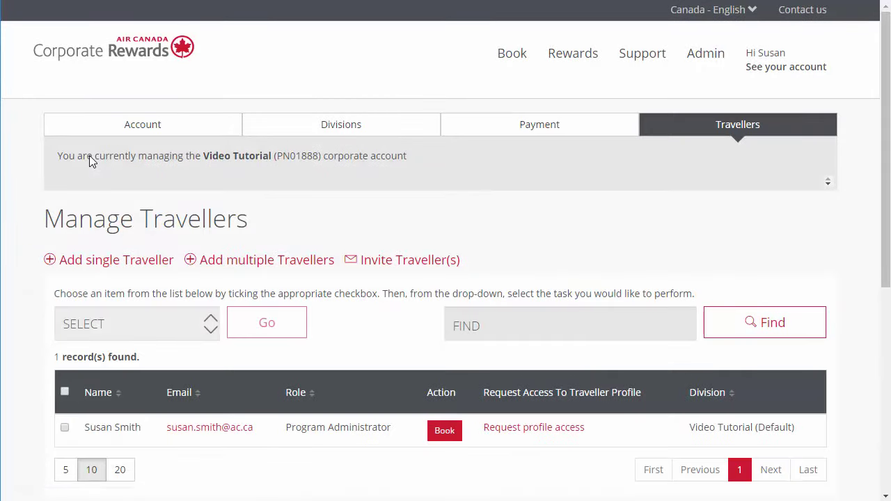
left_click(111, 267)
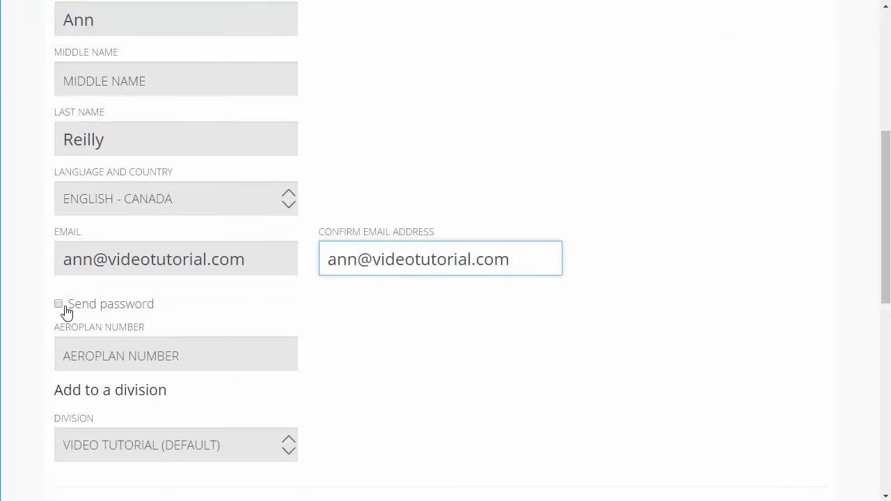
left_click(60, 305)
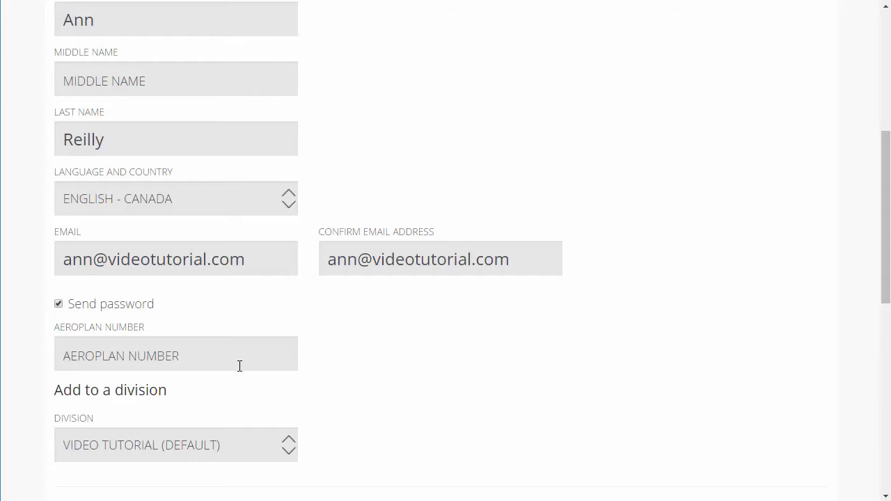
scroll(237, 369, "down", 4)
Step: Keep the Video Tutorial (Default) division, save the traveller, then begin adding multiple travellers
left_click(283, 315)
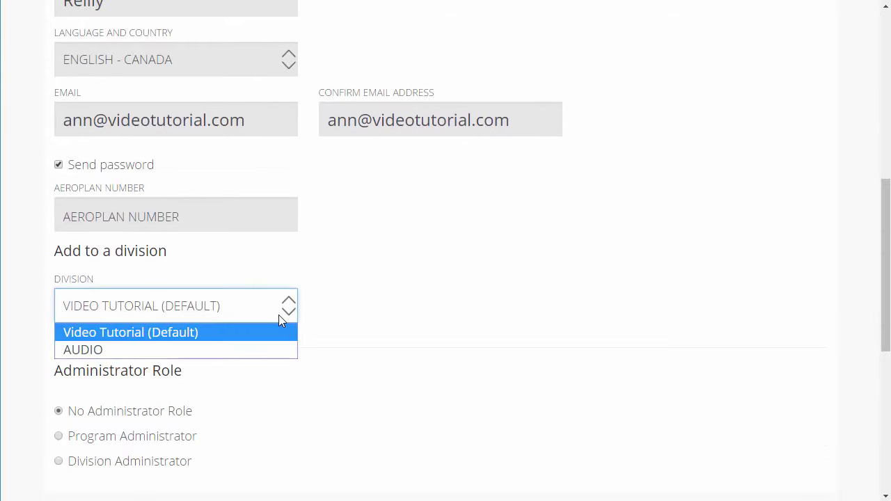
left_click(257, 338)
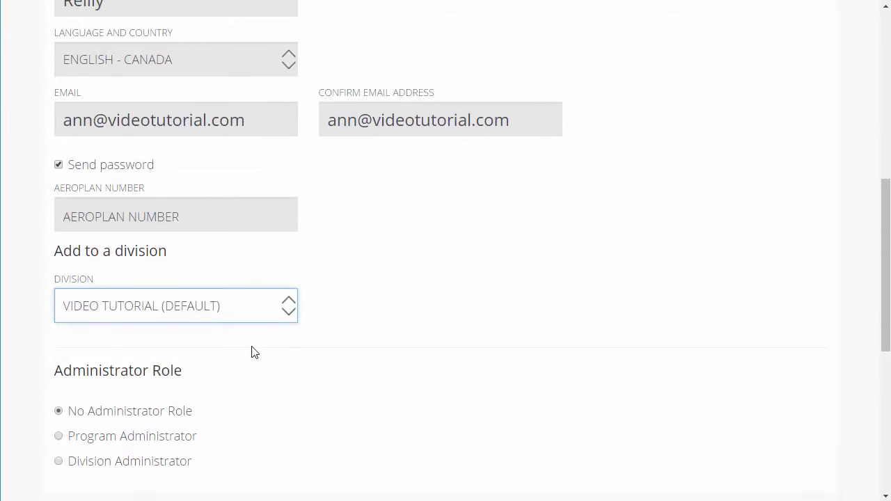
scroll(251, 352, "down", 1)
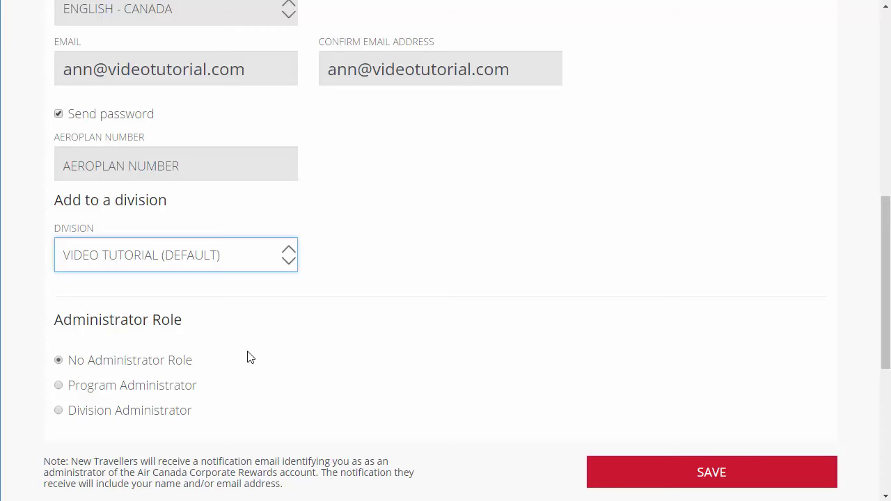
scroll(250, 358, "down", 2)
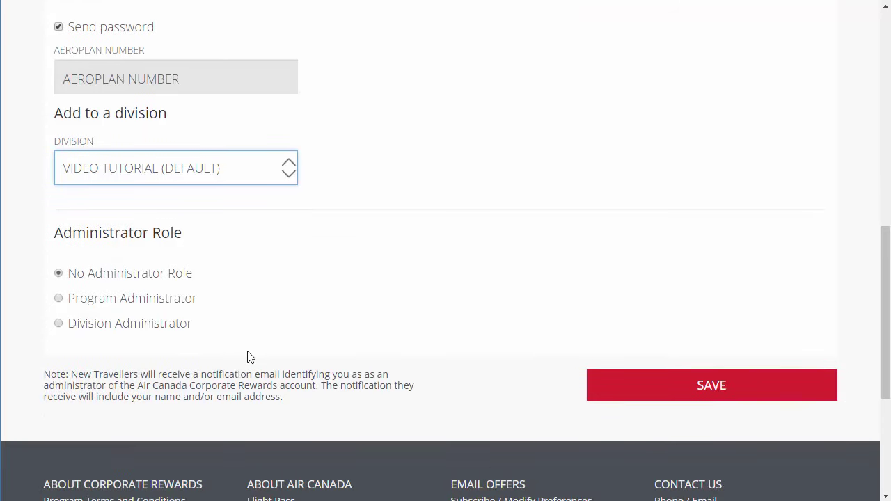
left_click(686, 395)
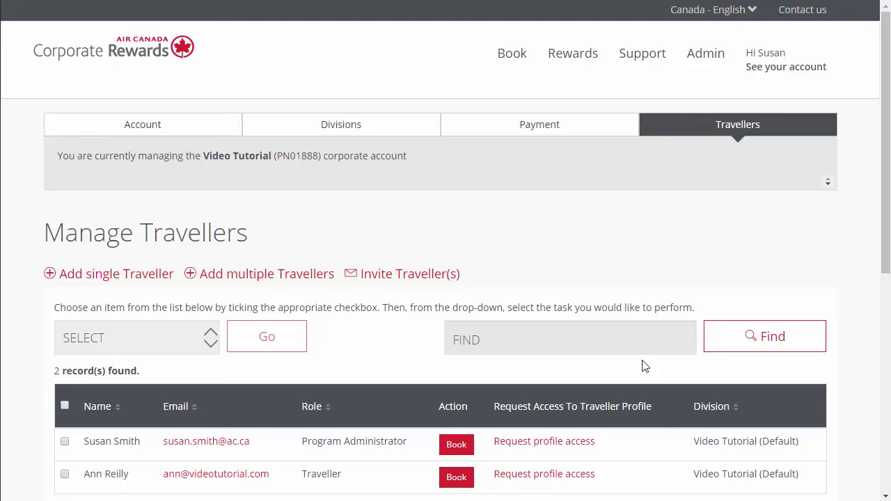
left_click(296, 279)
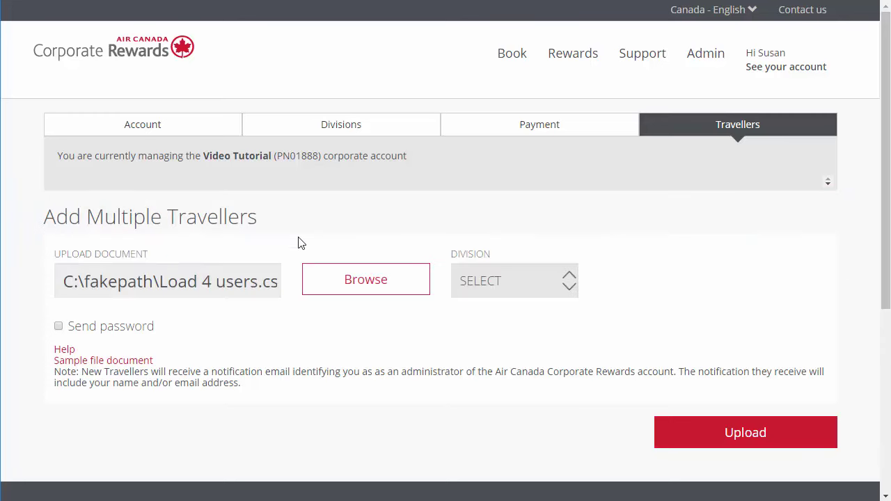
Step: Upload Load 4 users.csv to ALL DIVISIONS with passwords sent, then view the 7-record list
left_click(514, 284)
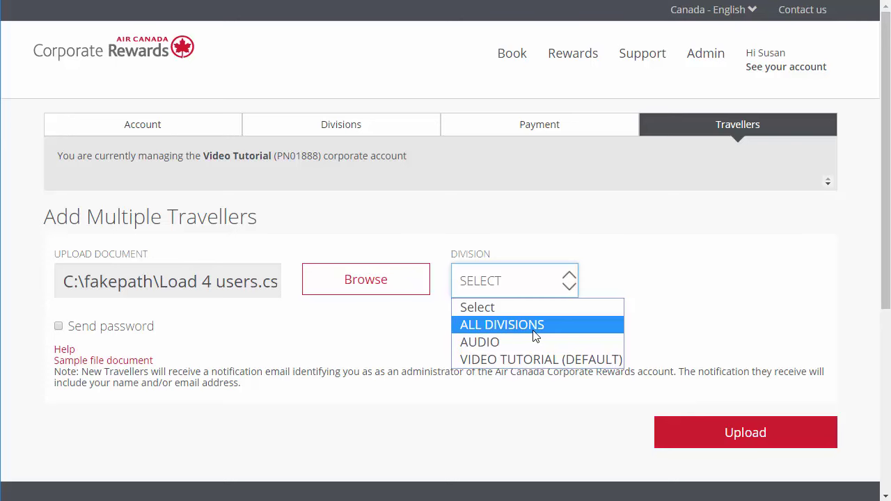
left_click(535, 325)
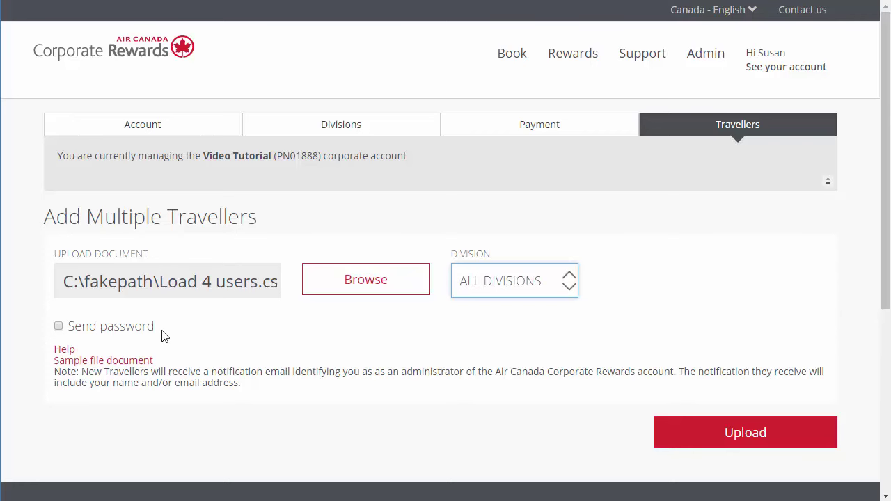
left_click(58, 326)
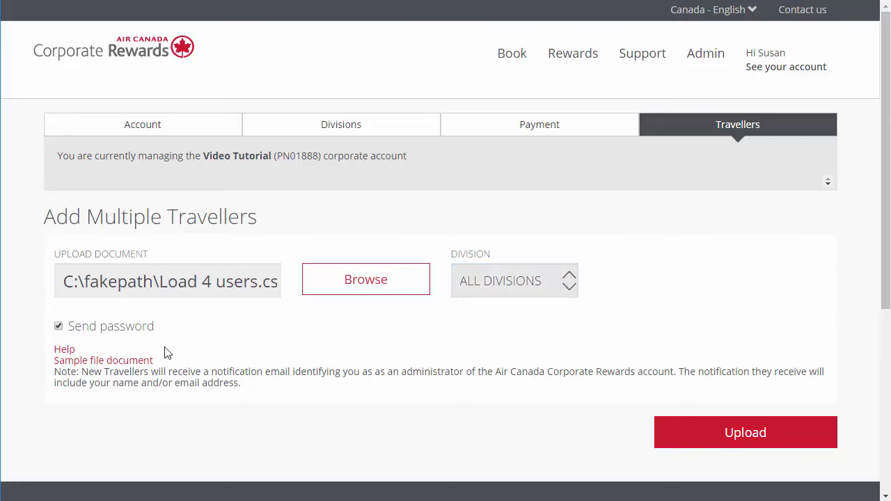
left_click(714, 438)
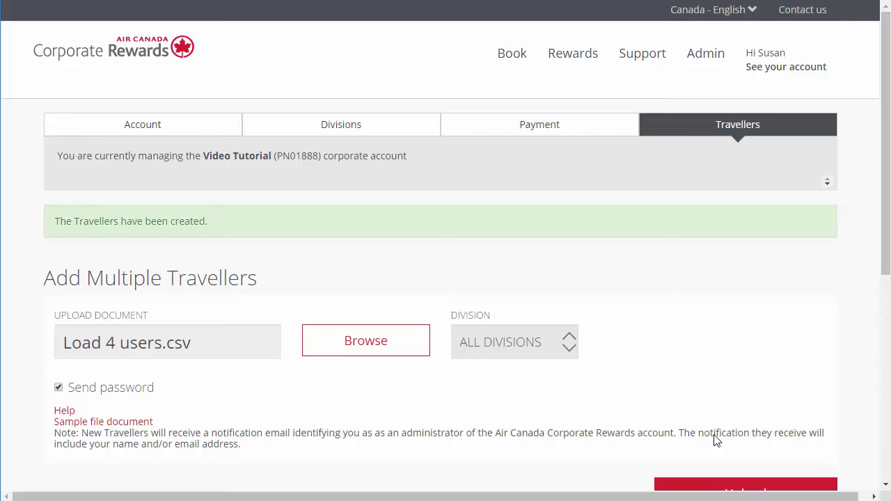
left_click(757, 134)
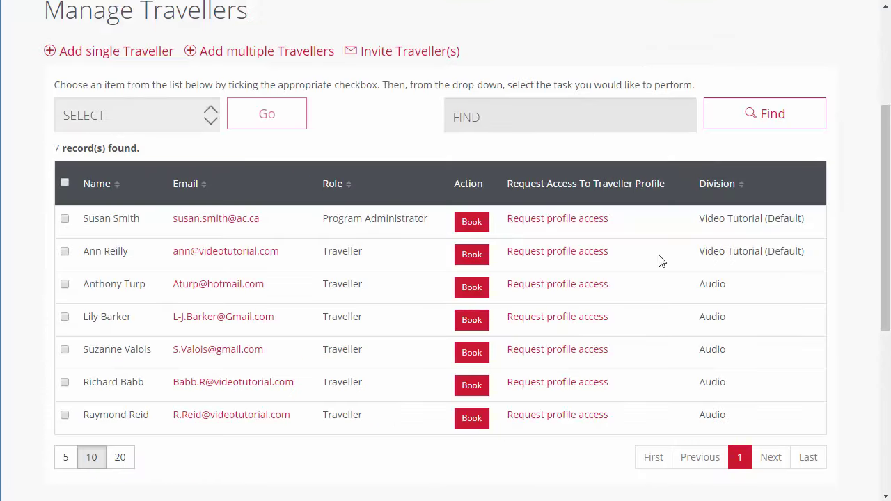
Step: Run SEND PASSWORD on the second traveller in Manage Travellers and confirm it
left_click(64, 251)
left_click(196, 121)
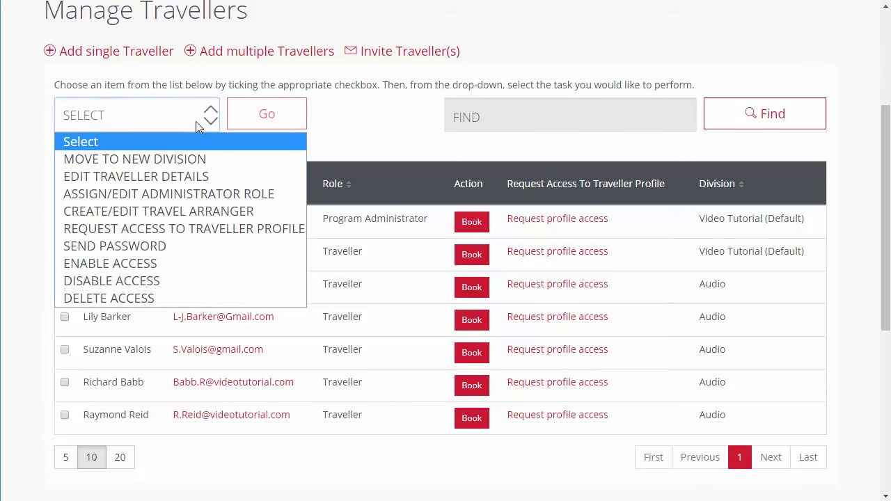
left_click(171, 247)
left_click(267, 119)
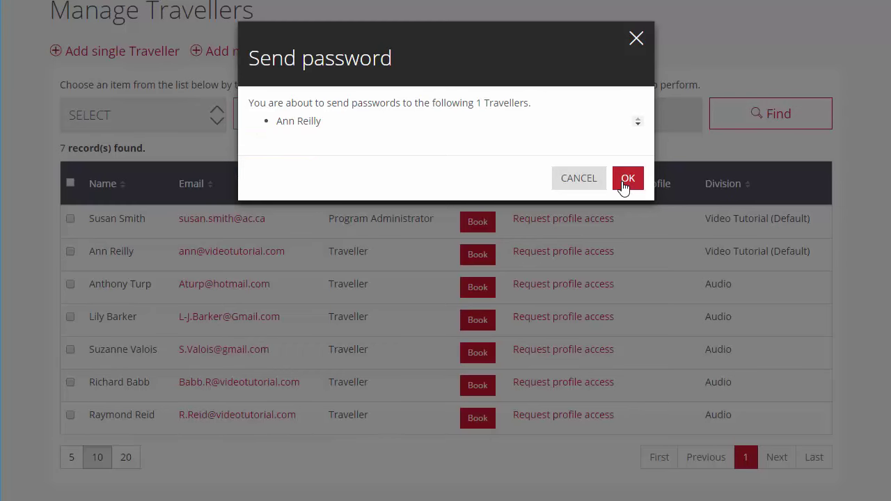
left_click(627, 181)
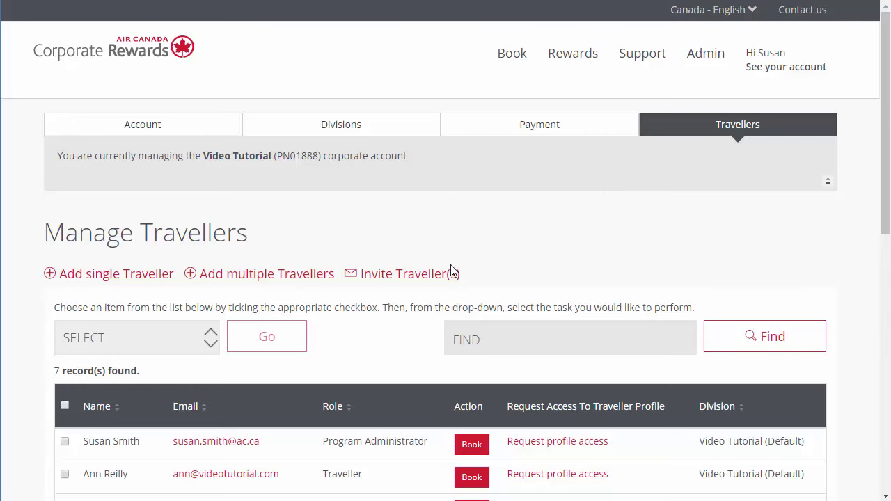
Step: Fill in the invitee's e-mail, first and last name on Invite Traveller and send it
left_click(418, 277)
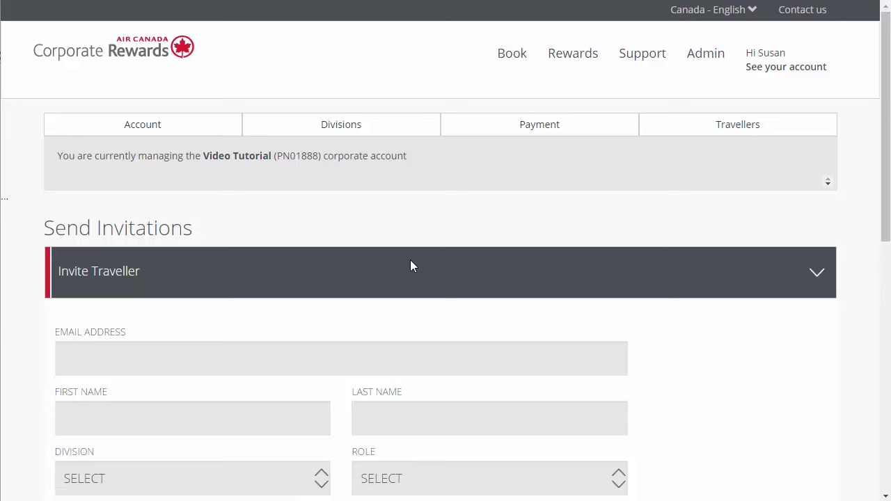
left_click(315, 358)
key("Tab")
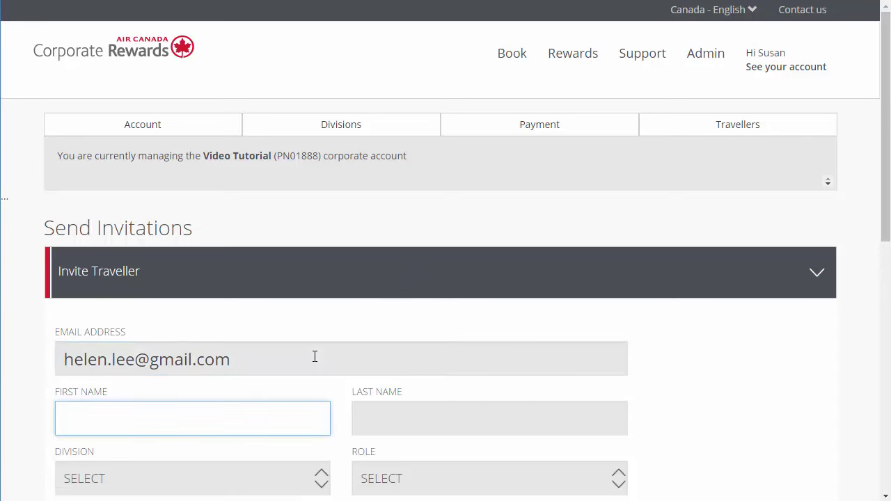
key("Tab")
key("Tab")
key("Down")
scroll(456, 392, "down", 2)
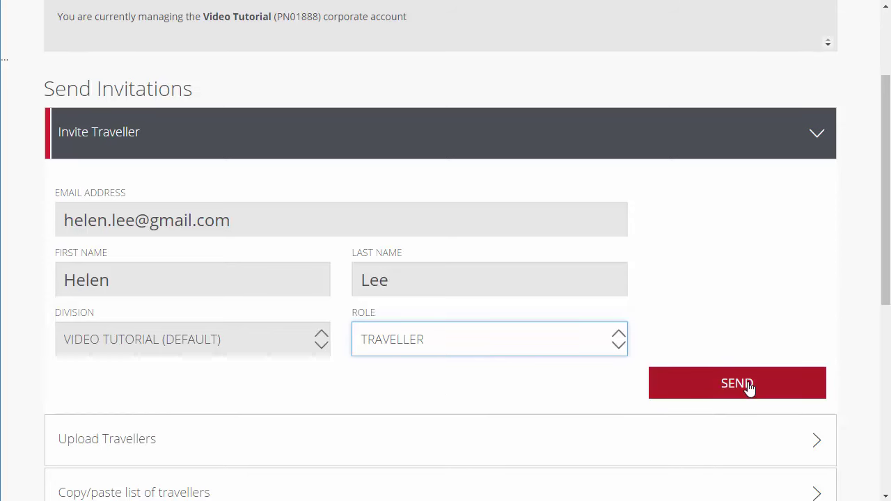
left_click(749, 388)
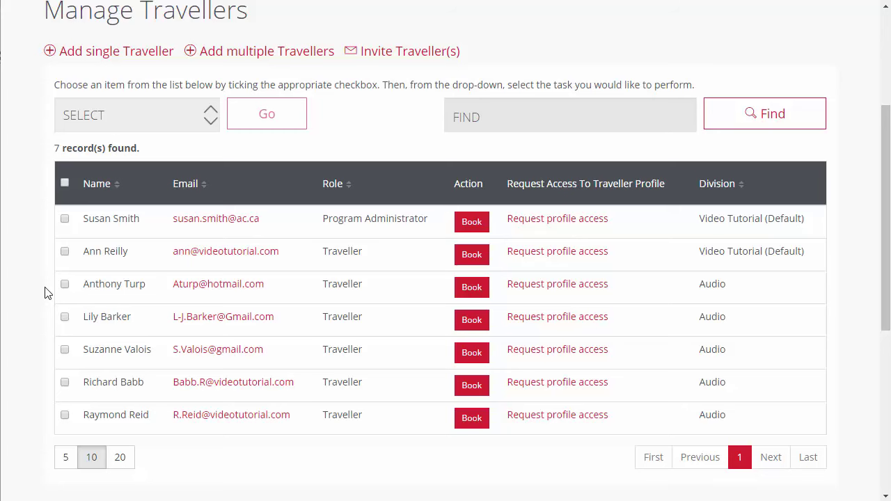
Step: Give the ticked Audio traveller the Division Administrator role, save, and return to the list
left_click(65, 317)
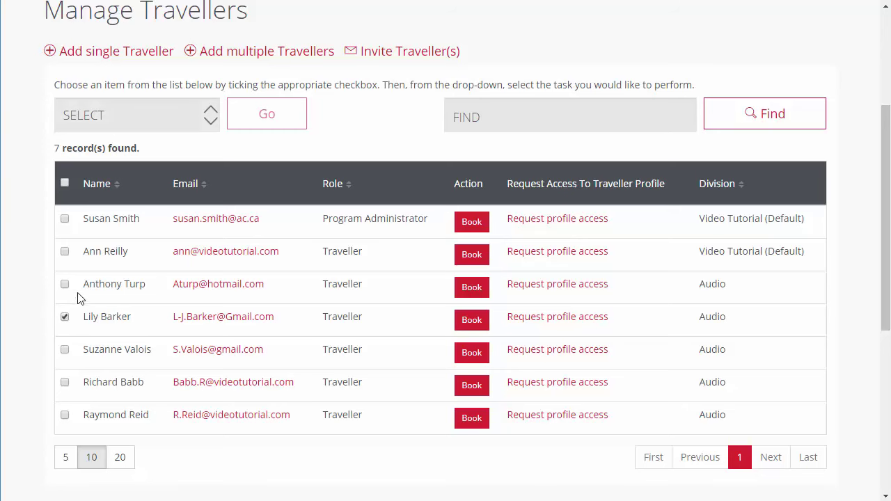
left_click(178, 121)
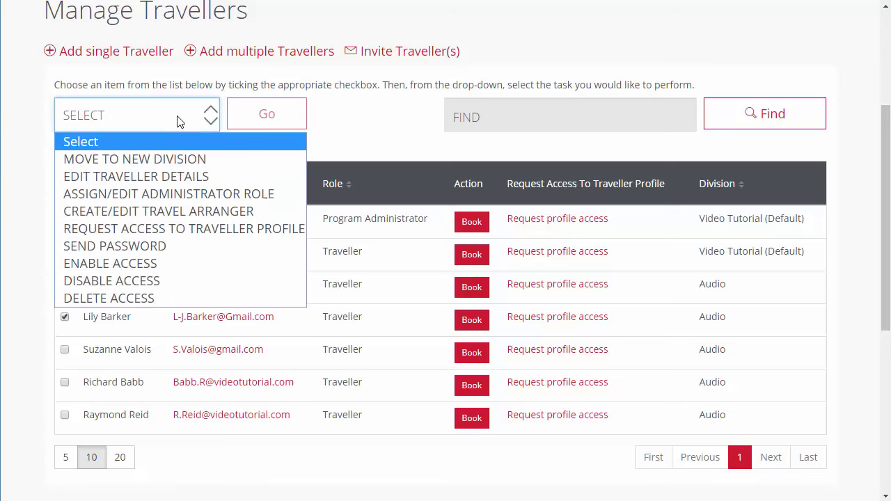
left_click(201, 194)
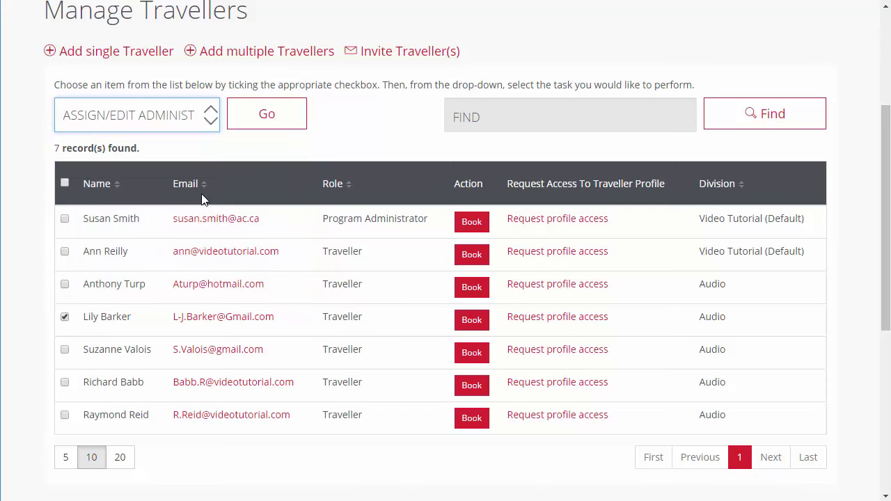
left_click(259, 126)
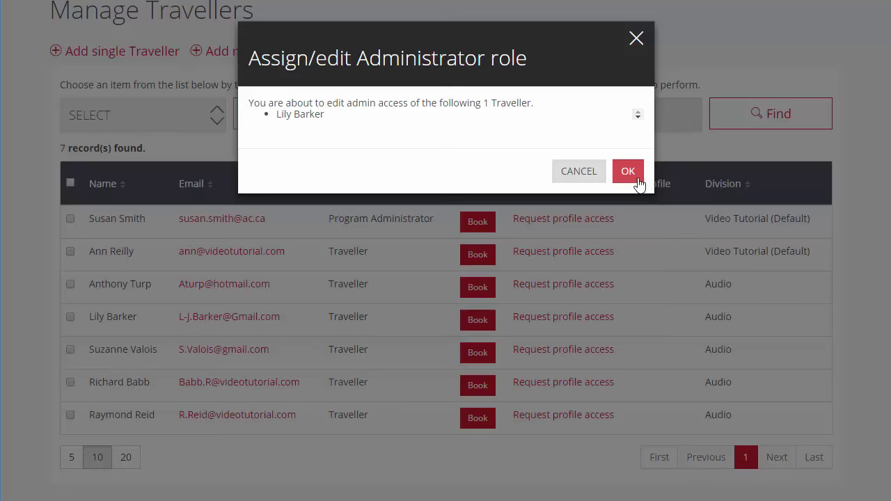
left_click(635, 178)
scroll(541, 302, "down", 5)
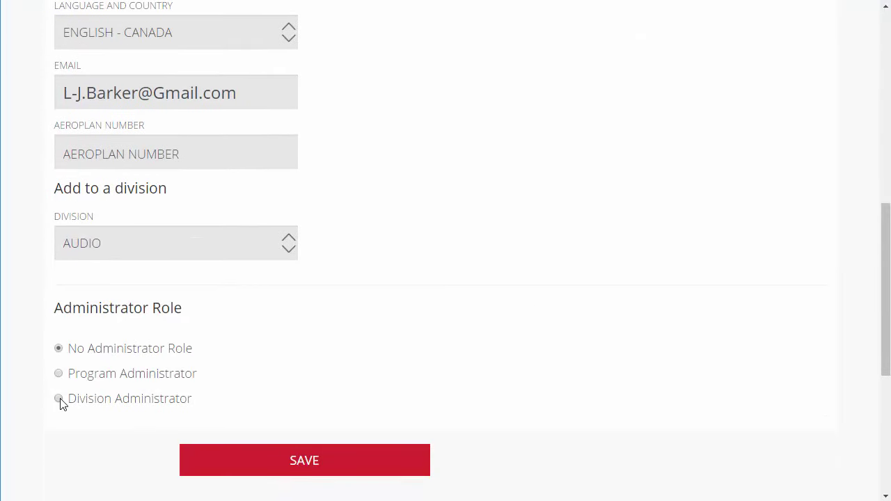
left_click(59, 399)
scroll(292, 404, "down", 2)
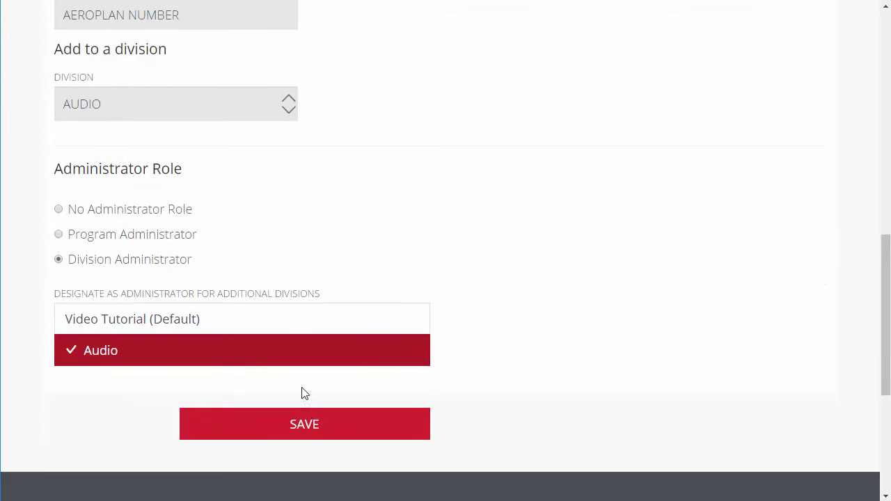
left_click(315, 431)
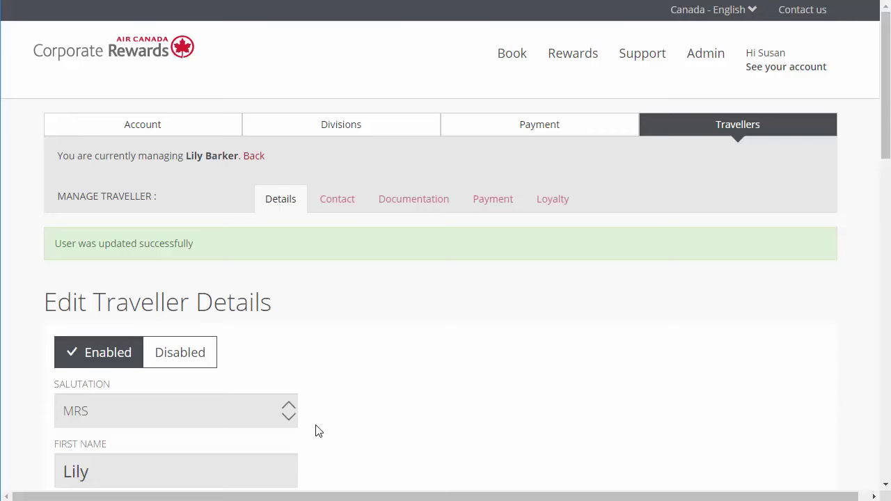
key("alt+Left")
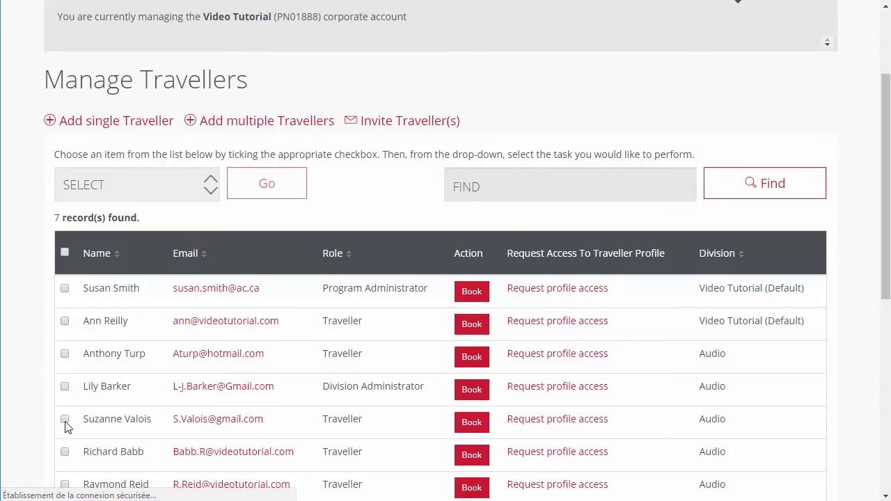
Step: Make the ticked traveller a Travel Arranger, backing out of assigning every division's travellers
left_click(65, 420)
left_click(164, 188)
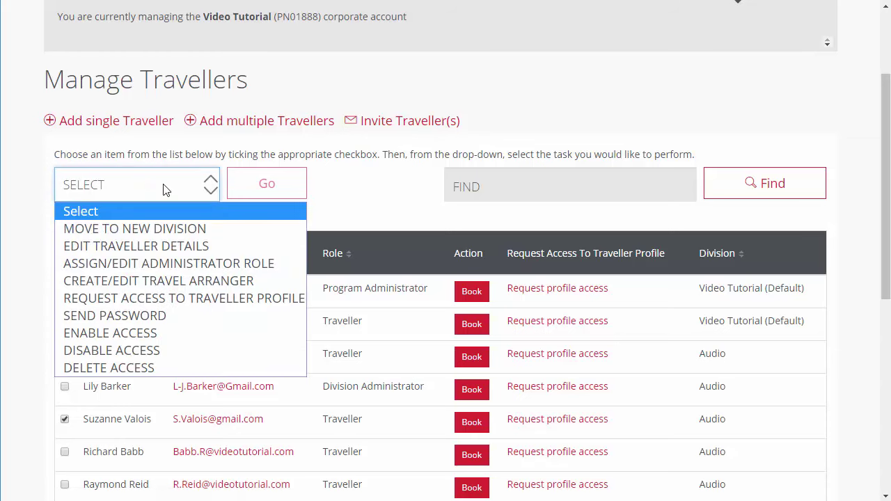
left_click(173, 280)
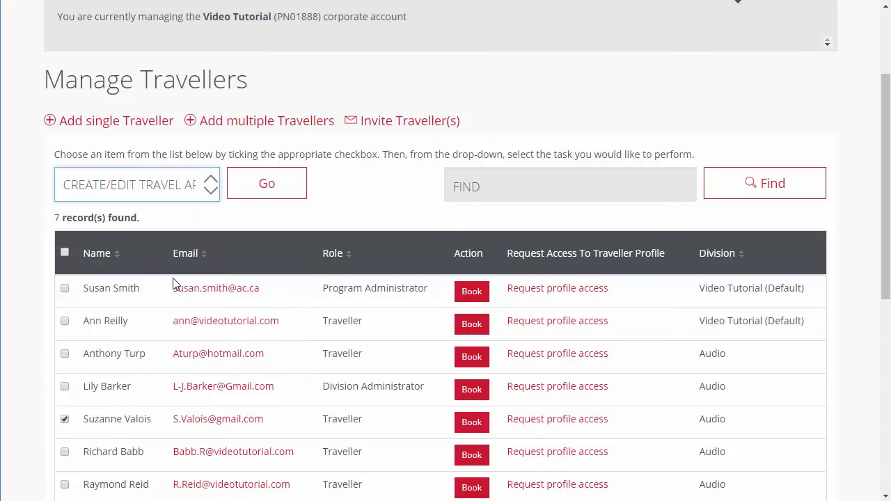
left_click(252, 193)
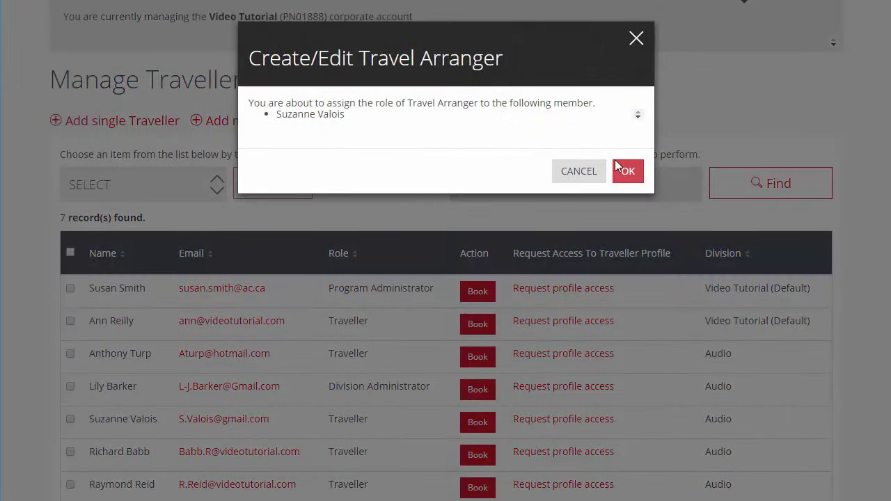
left_click(626, 176)
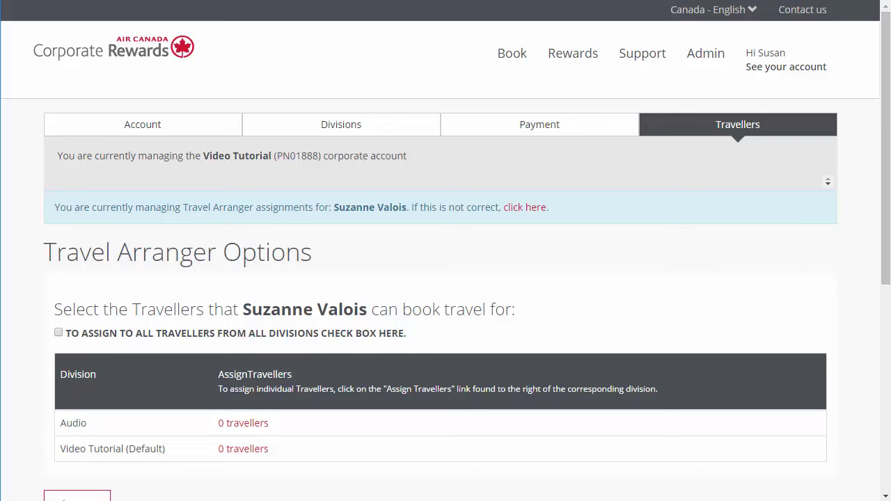
left_click(59, 333)
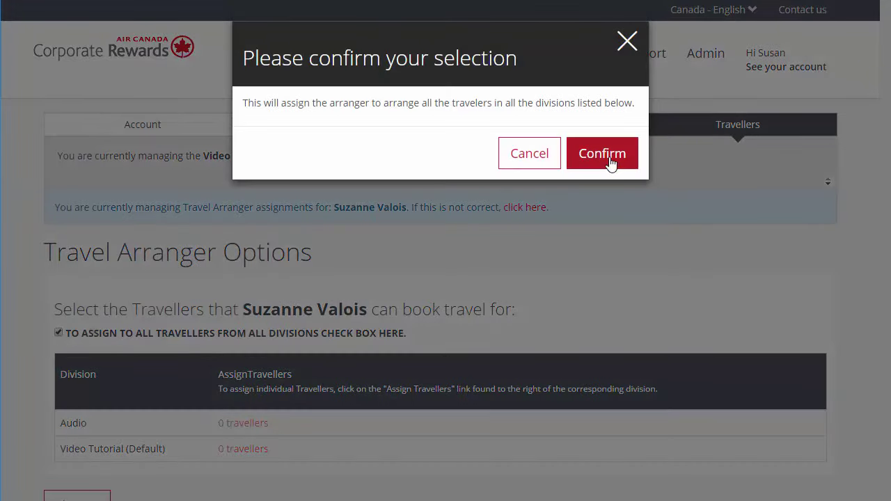
left_click(548, 154)
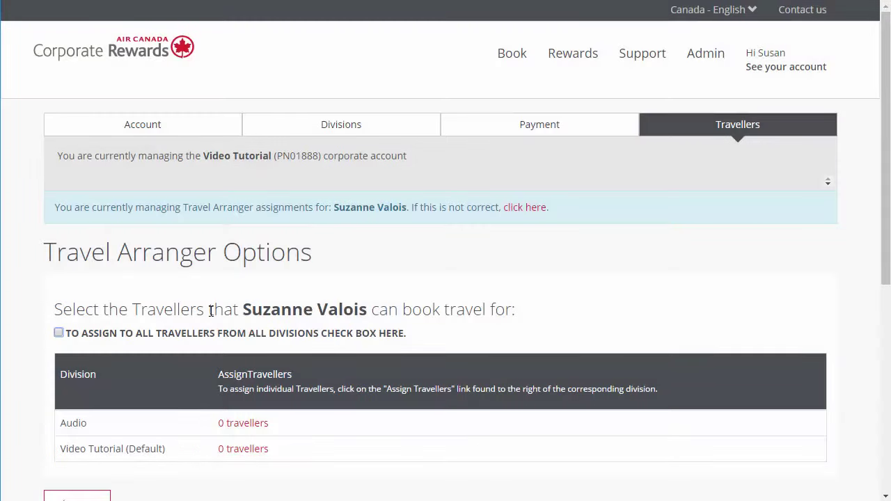
scroll(229, 316, "down", 2)
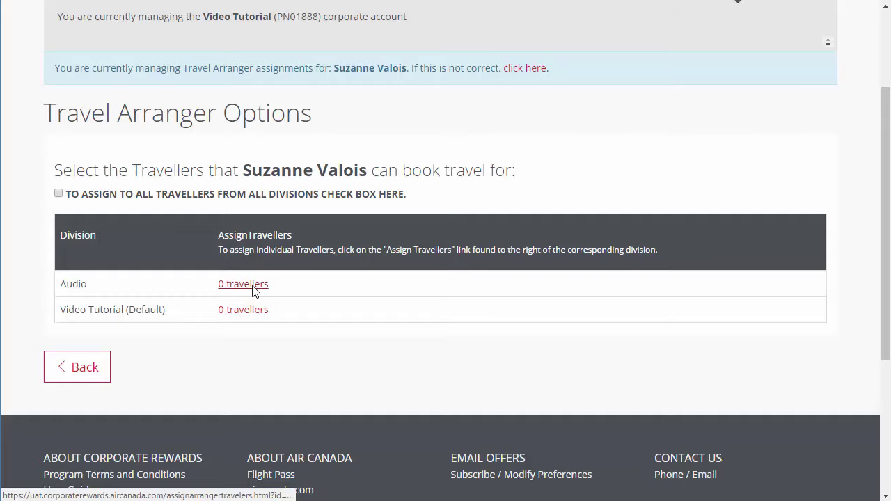
Step: Allow the arranger to book for four Audio-division travellers and save the changes
left_click(253, 287)
scroll(278, 310, "down", 3)
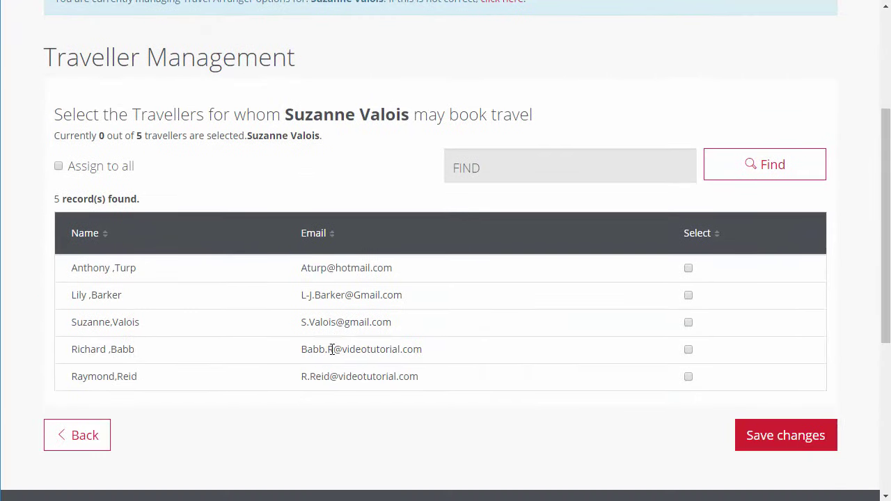
left_click(689, 271)
left_click(689, 296)
left_click(689, 323)
left_click(688, 352)
left_click(820, 439)
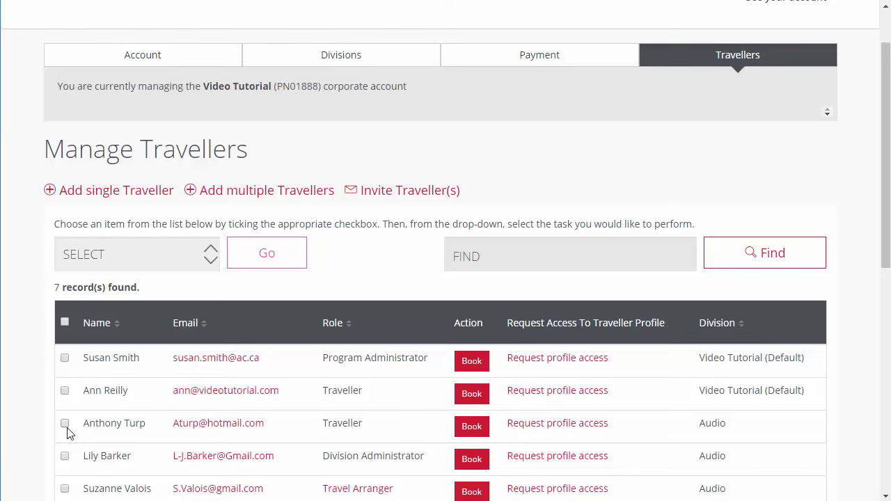
Step: Start MOVE TO NEW DIVISION for the ticked Audio traveller and list Video Tutorial (Default) and Audio
left_click(65, 423)
left_click(192, 261)
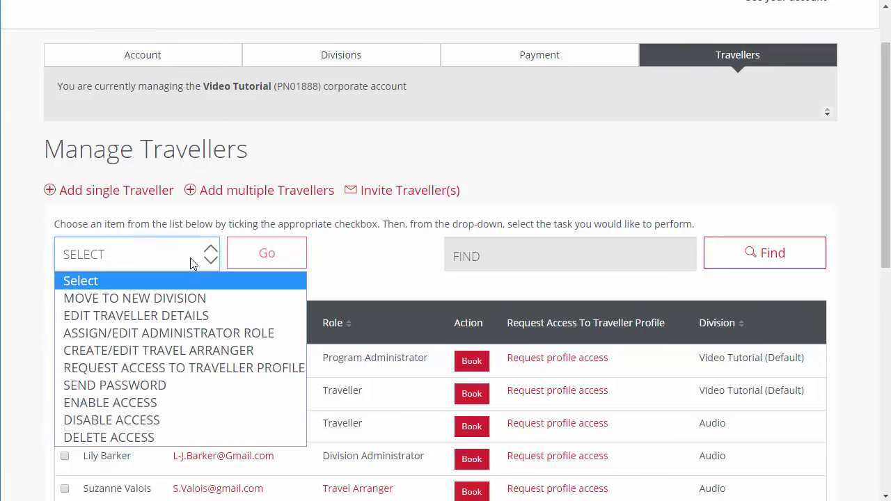
left_click(171, 298)
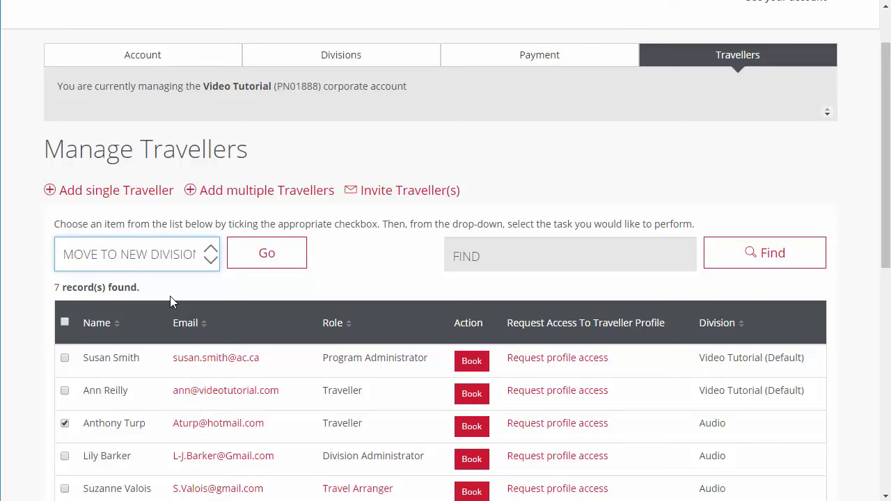
left_click(269, 260)
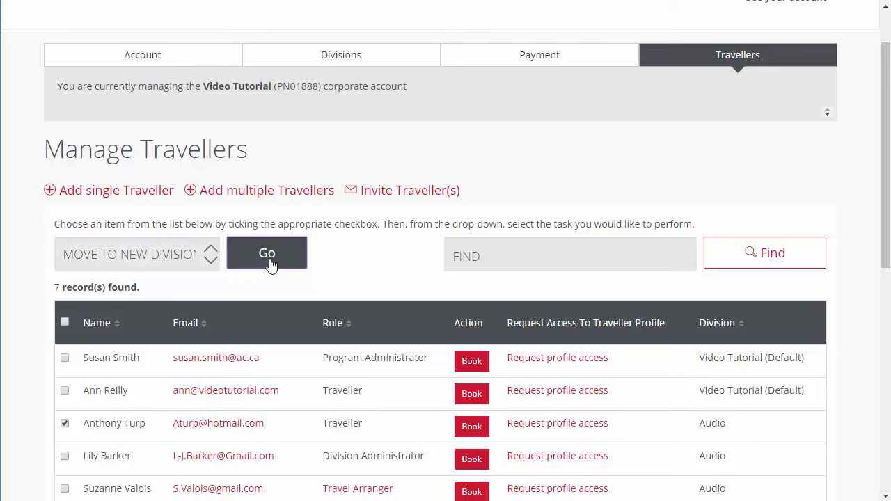
left_click(469, 194)
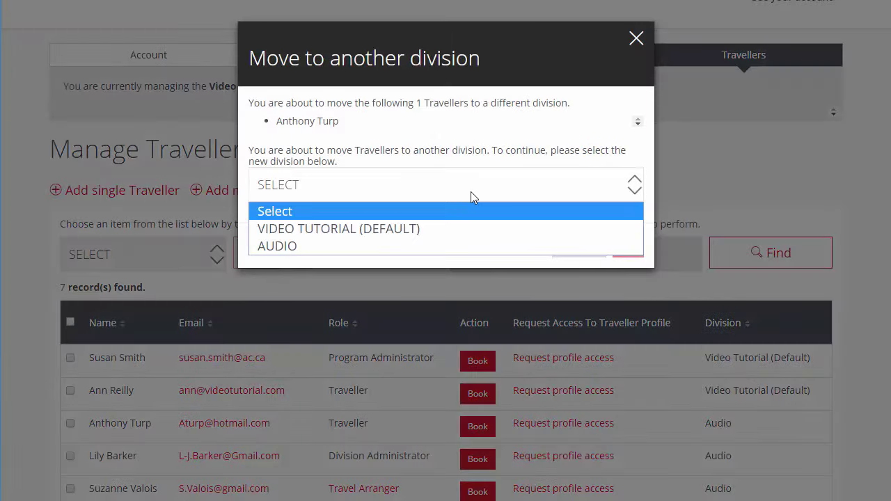
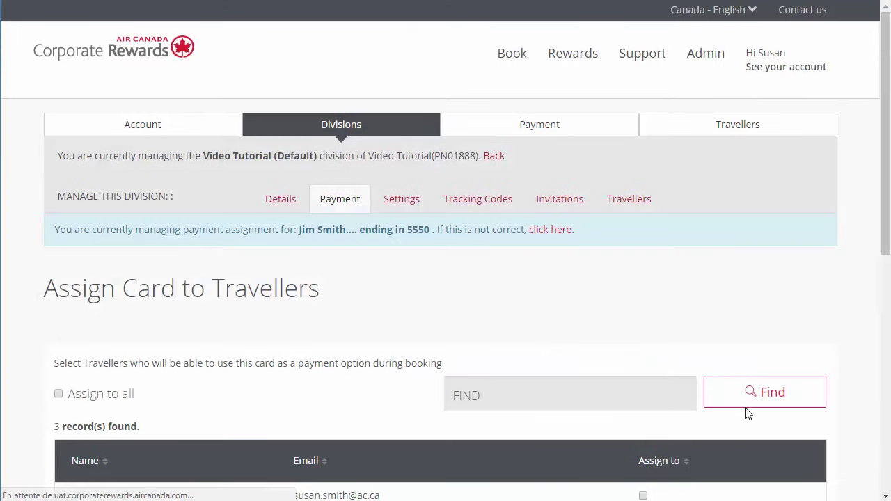
Step: Toggle Assign to all on and off, then assign the card to the first two travellers and save
scroll(439, 393, "down", 3)
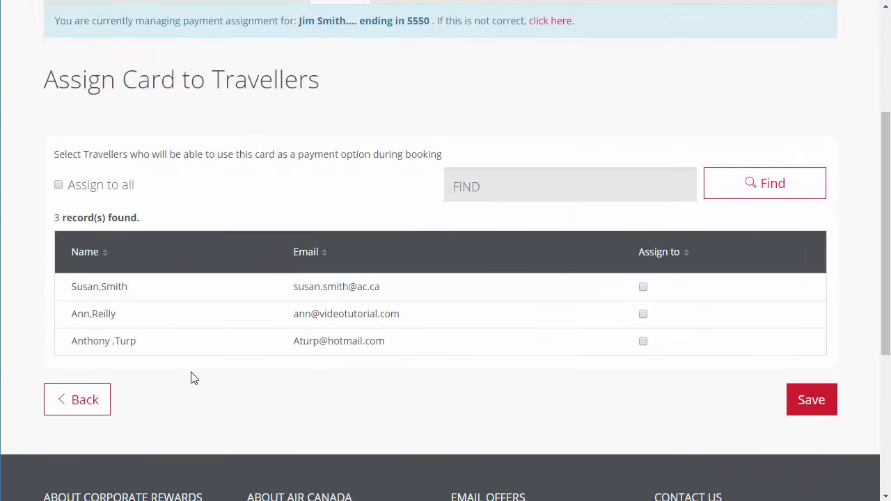
left_click(59, 185)
left_click(59, 185)
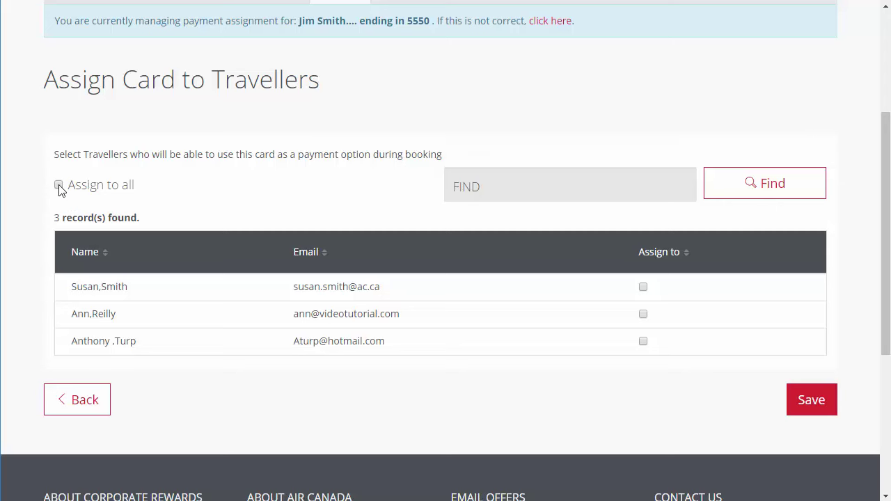
left_click(644, 287)
left_click(643, 314)
left_click(812, 401)
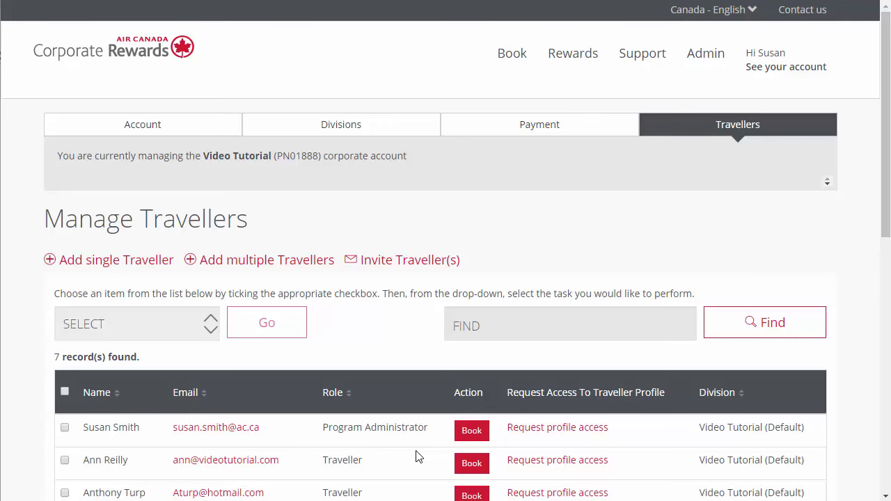
Step: Request profile access for the second traveller and confirm the request
left_click(543, 465)
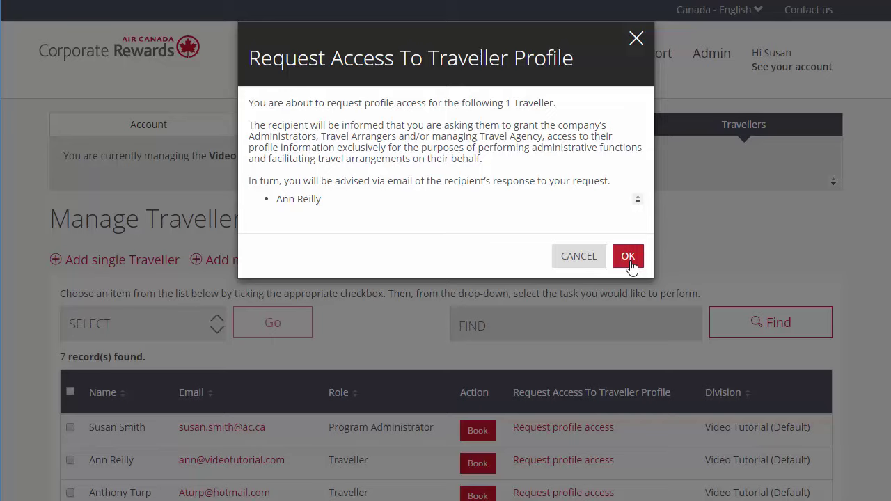
left_click(628, 256)
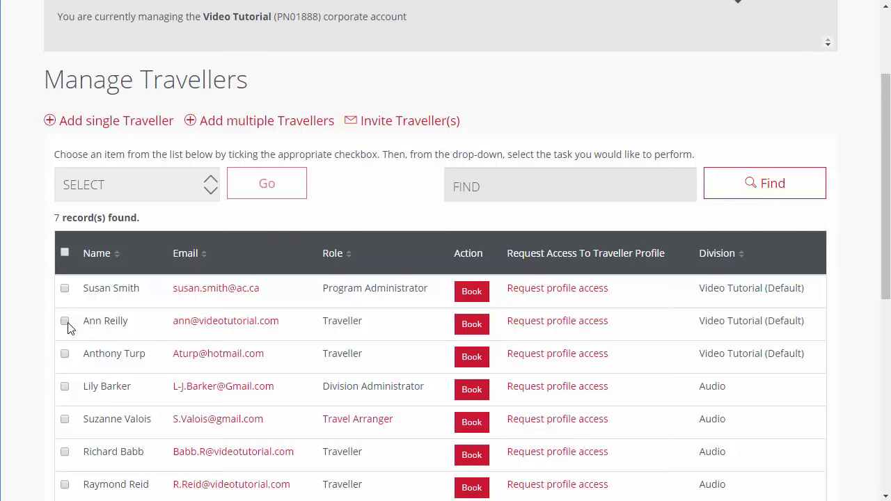
left_click(65, 321)
left_click(195, 193)
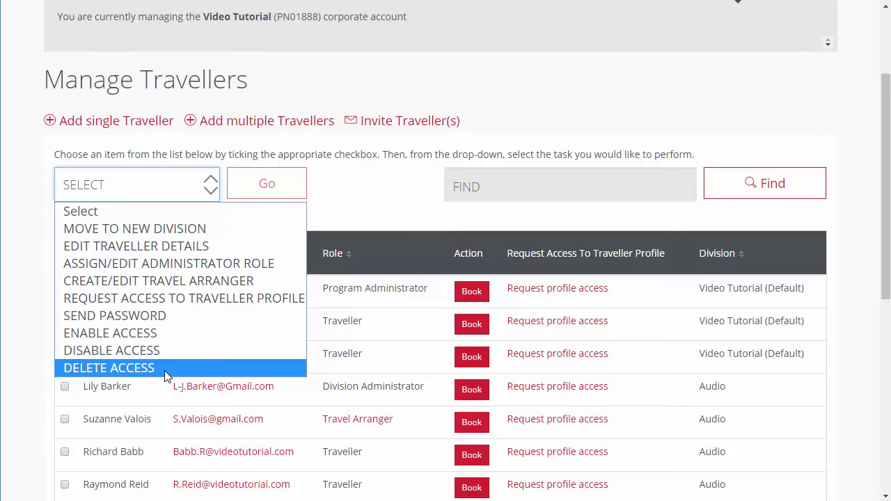
left_click(23, 319)
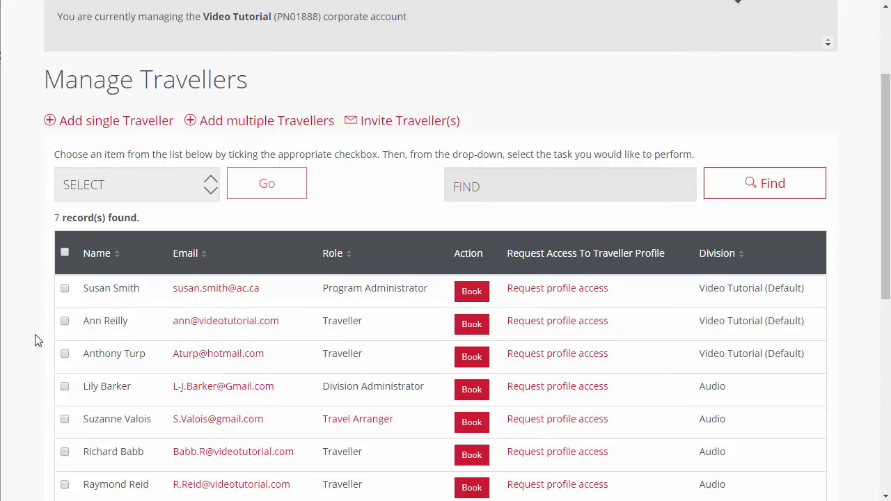
Step: Run the EDIT TRAVELLER DETAILS bulk task on the third traveller and save their details
left_click(64, 356)
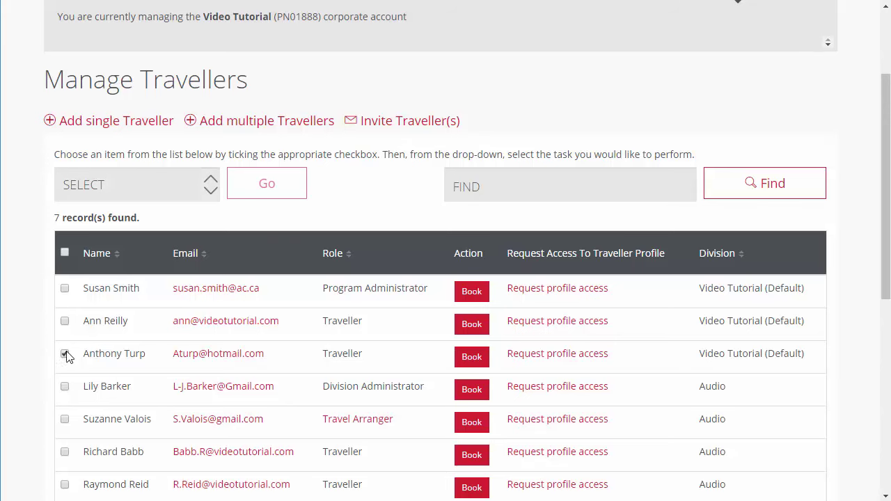
left_click(185, 189)
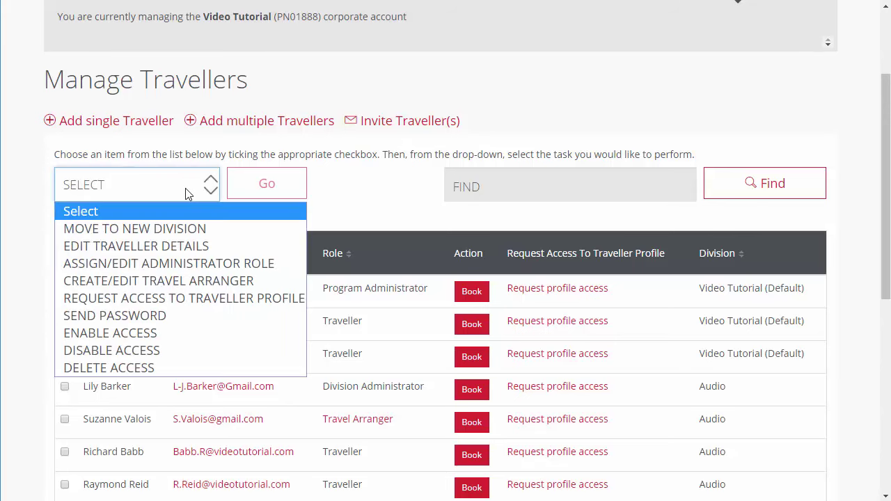
left_click(185, 248)
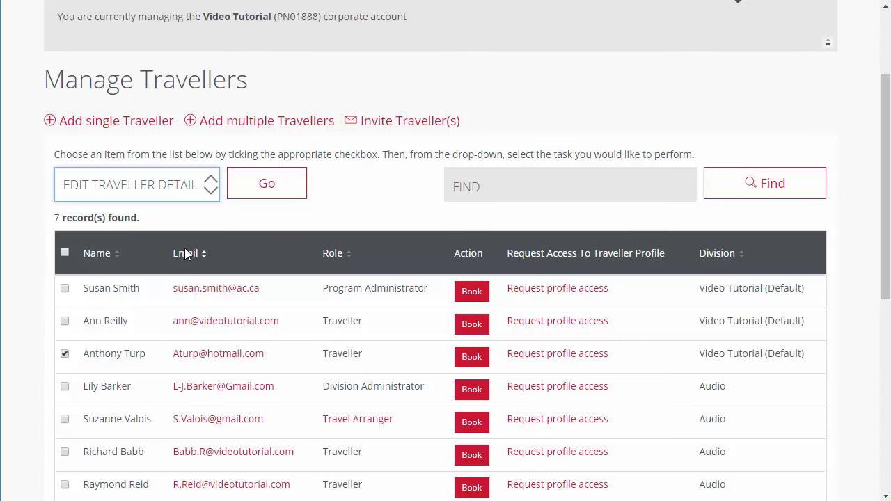
left_click(247, 193)
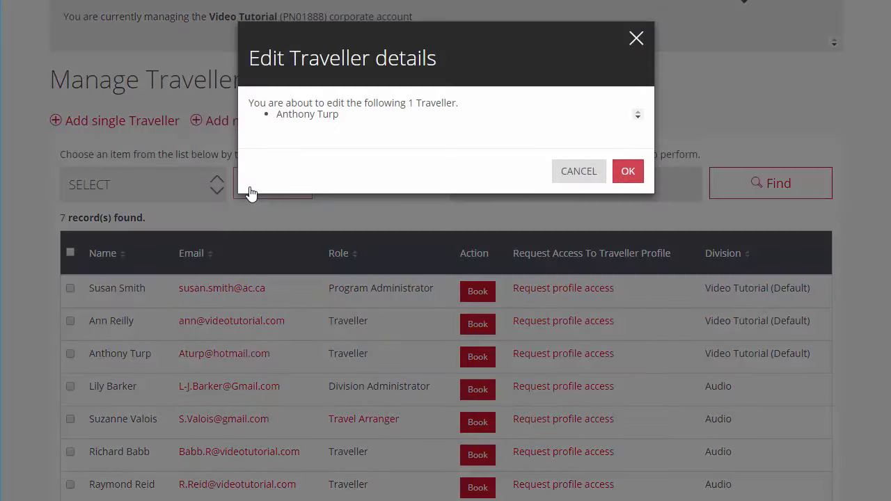
left_click(628, 171)
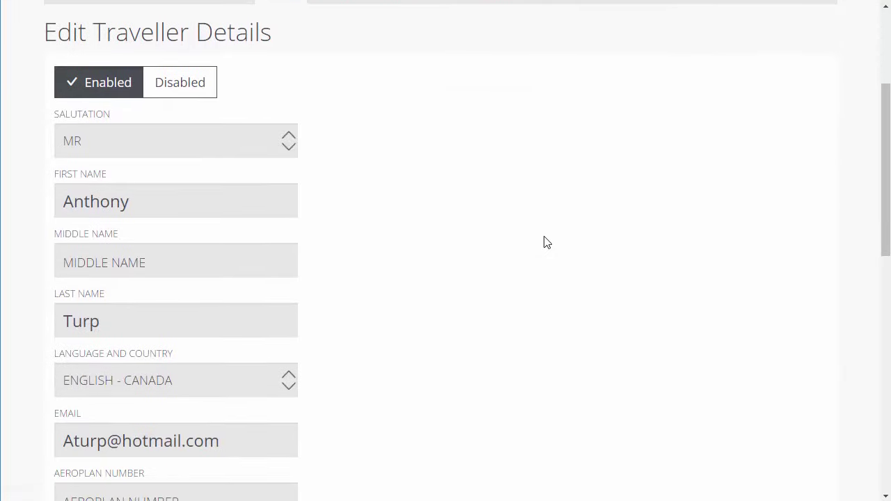
scroll(547, 242, "down", 5)
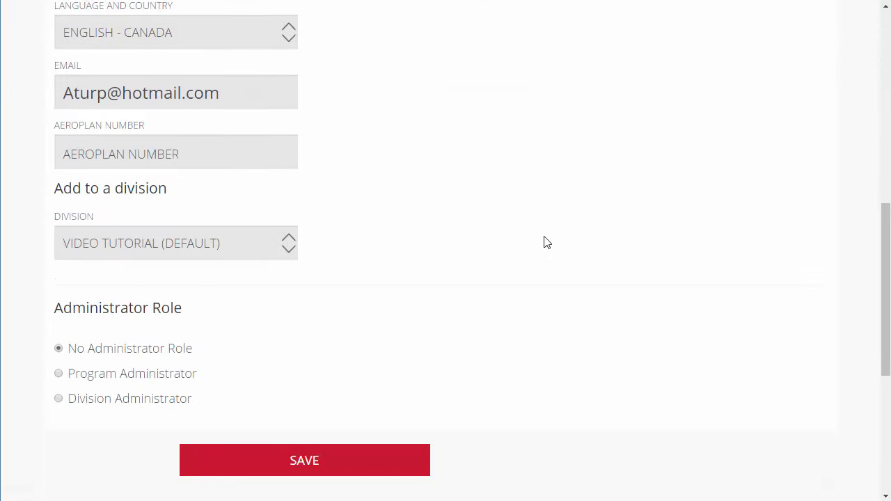
left_click(346, 460)
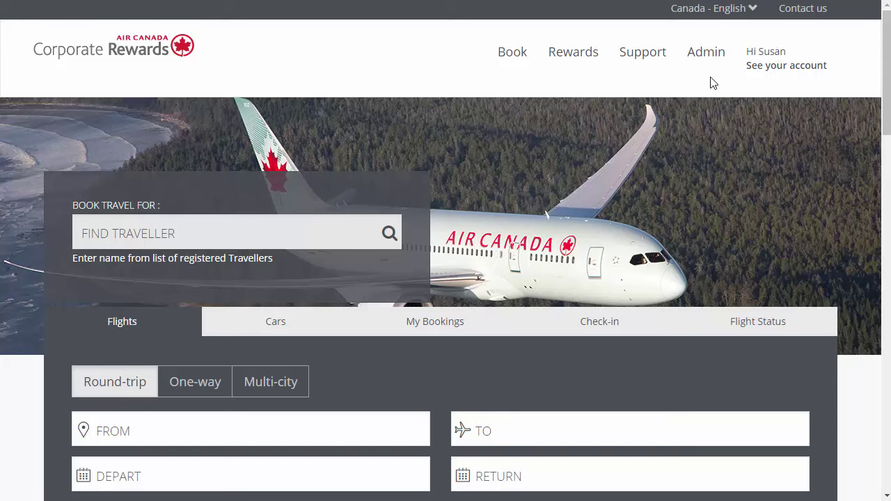
Step: On the reports page, keep Division and Tracking Code at Select All with the TICKET SUMMARY report type
left_click(708, 56)
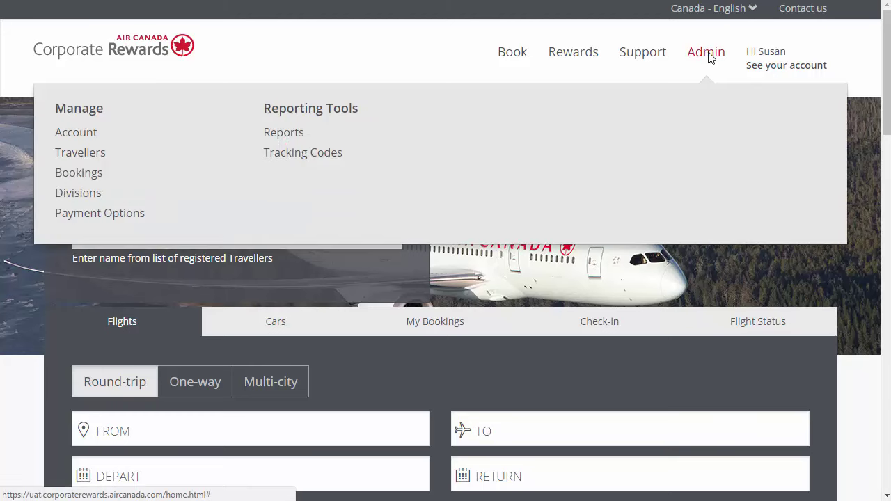
left_click(276, 134)
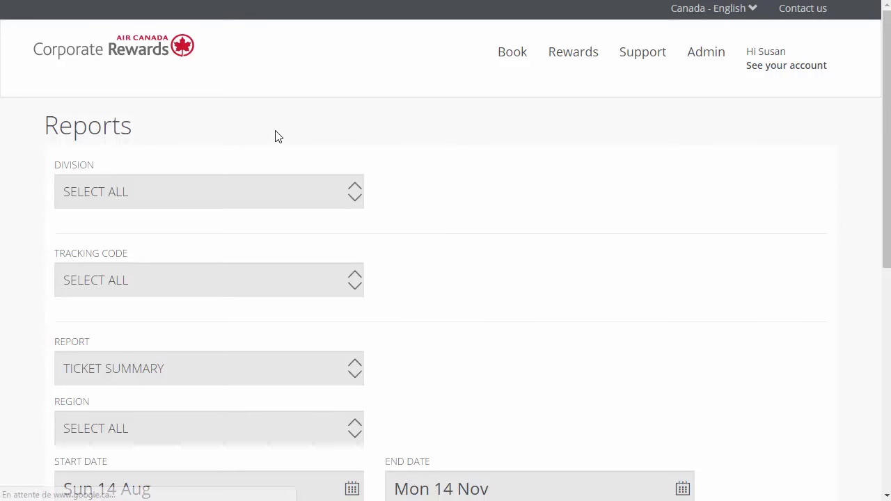
left_click(310, 194)
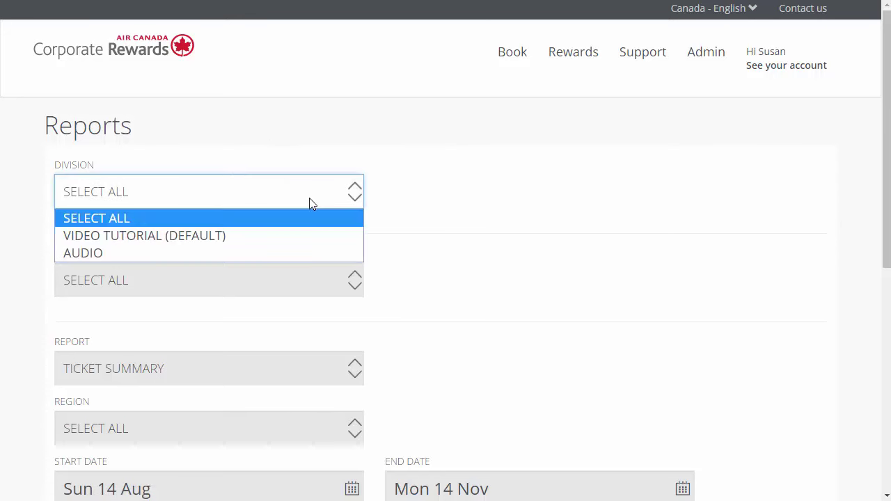
key("Escape")
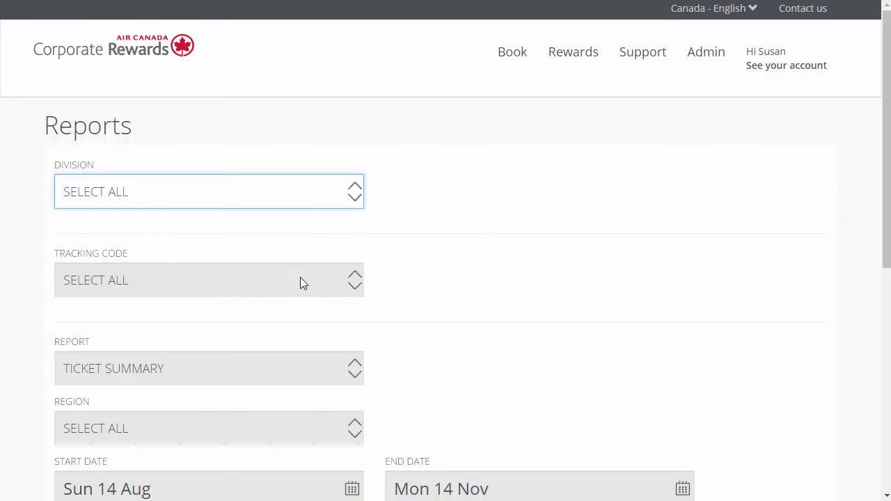
left_click(300, 281)
left_click(321, 287)
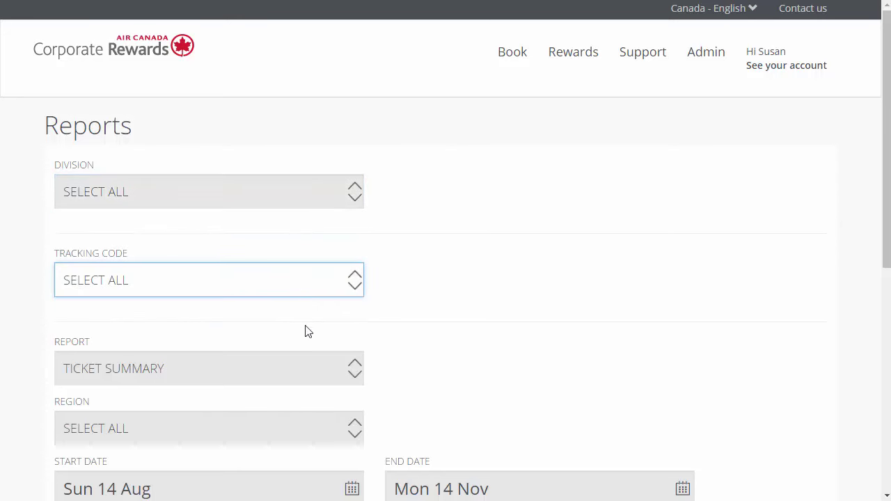
left_click(284, 368)
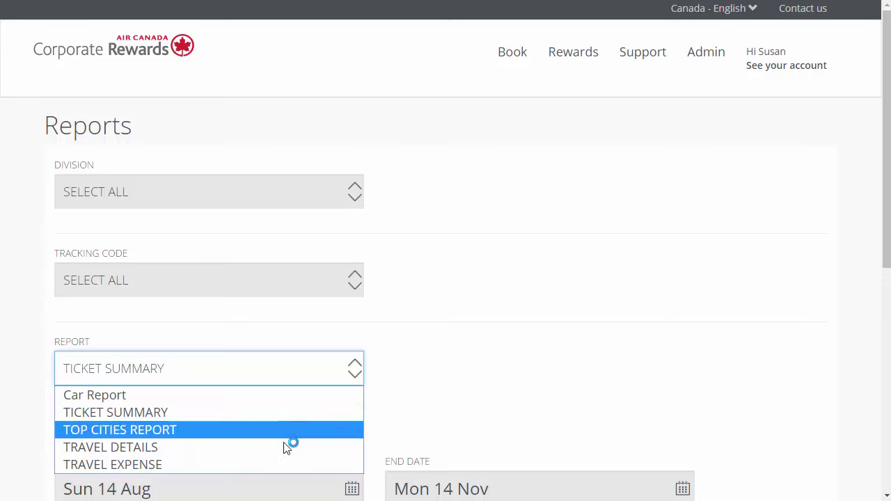
left_click(308, 416)
Step: Keep Region at Select All, set the start date to Mon 01 Aug, and run the report
scroll(330, 223, "down", 3)
left_click(329, 224)
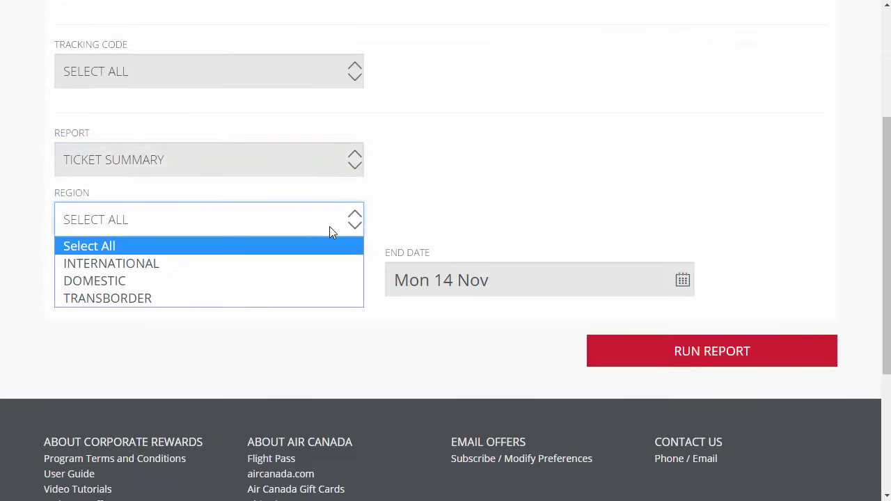
left_click(332, 252)
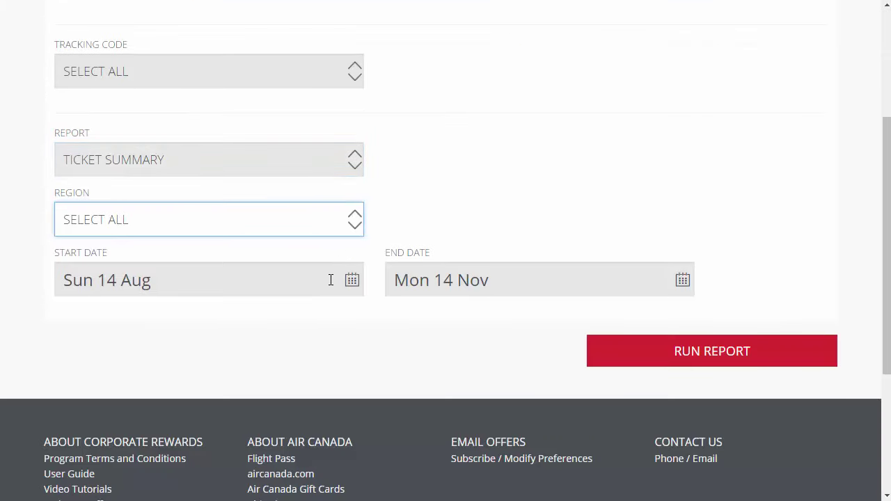
left_click(332, 279)
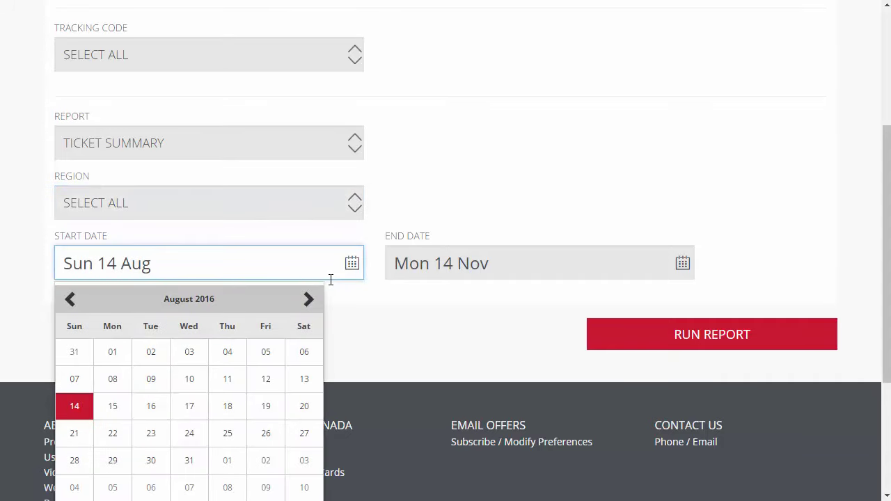
key("Tab")
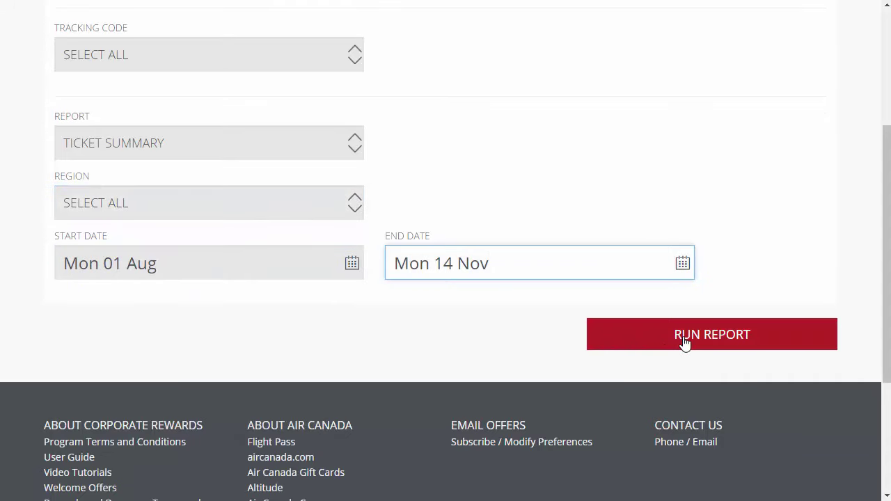
left_click(685, 343)
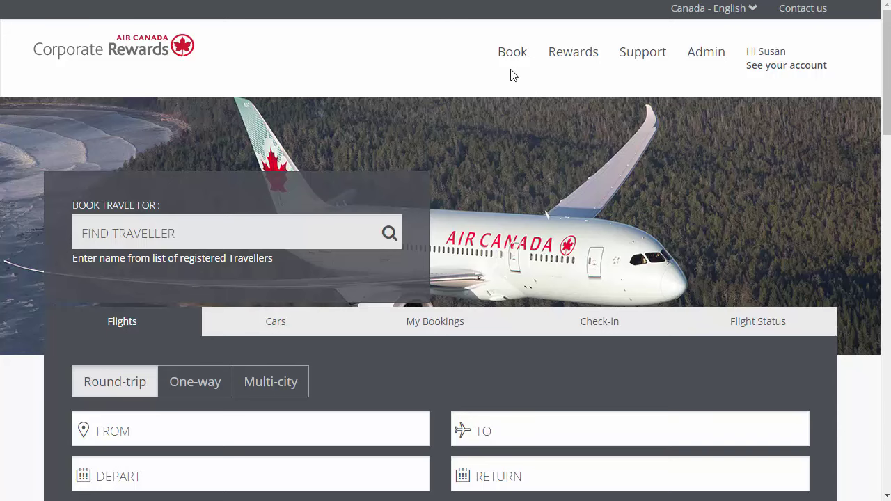
Step: View the Import external bookings tab in Manage Bookings, then return to the Flight booking form
left_click(516, 60)
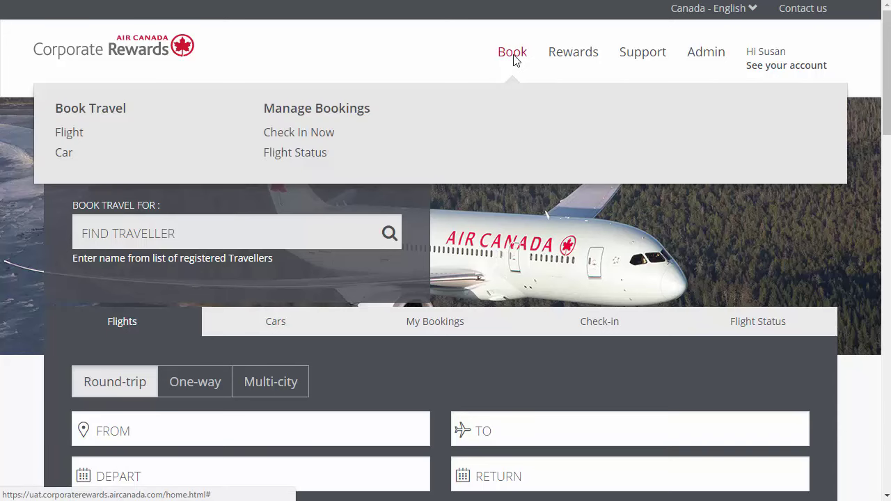
left_click(332, 115)
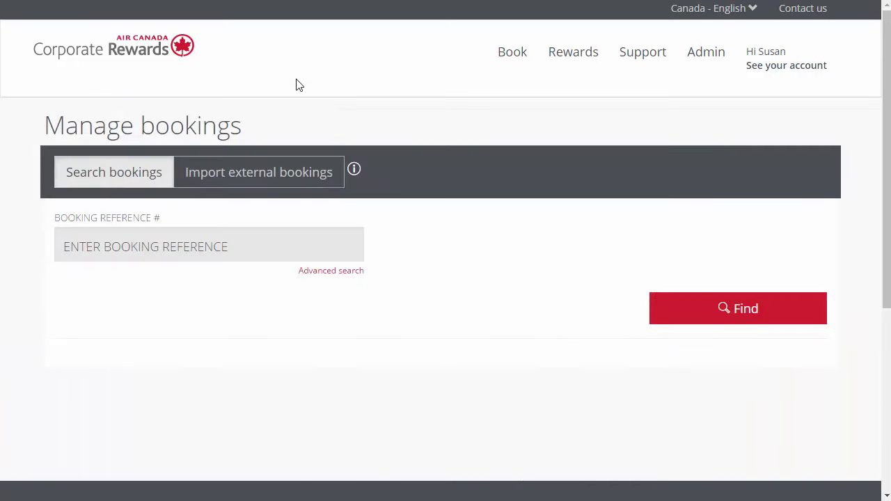
left_click(293, 177)
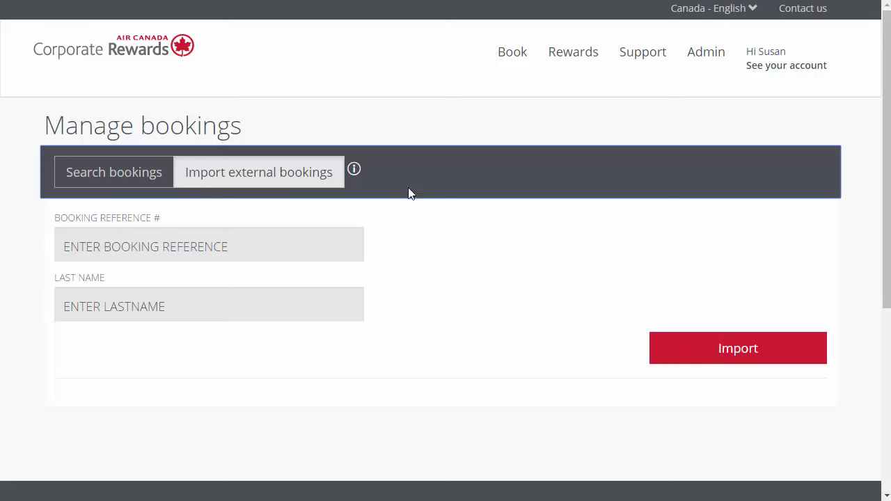
left_click(514, 56)
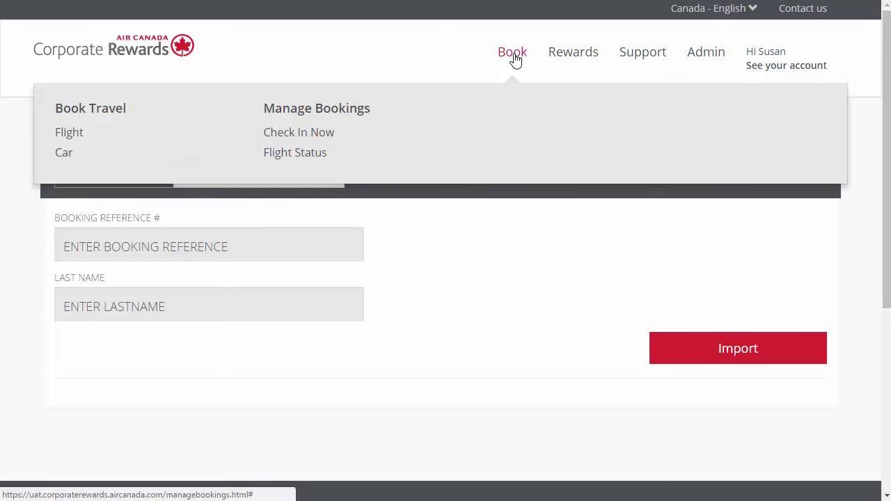
left_click(73, 137)
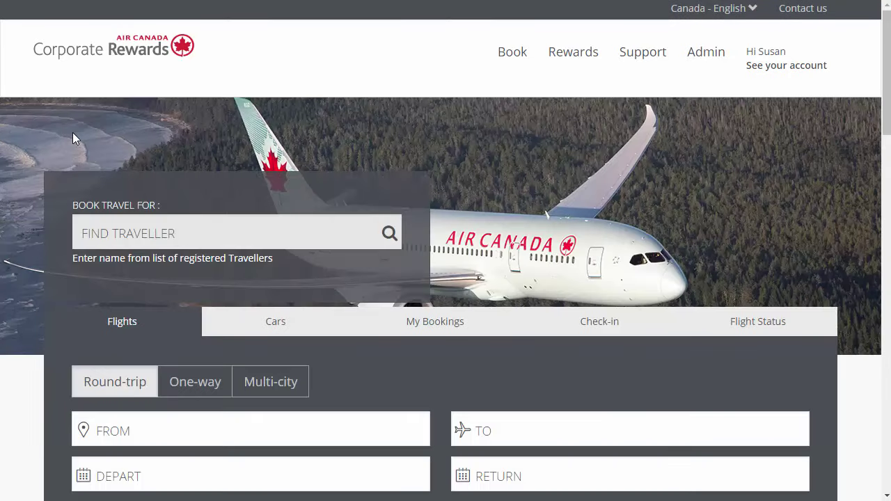
Step: Scroll through the flight form, then switch to the Cars booking form
scroll(73, 137, "down", 6)
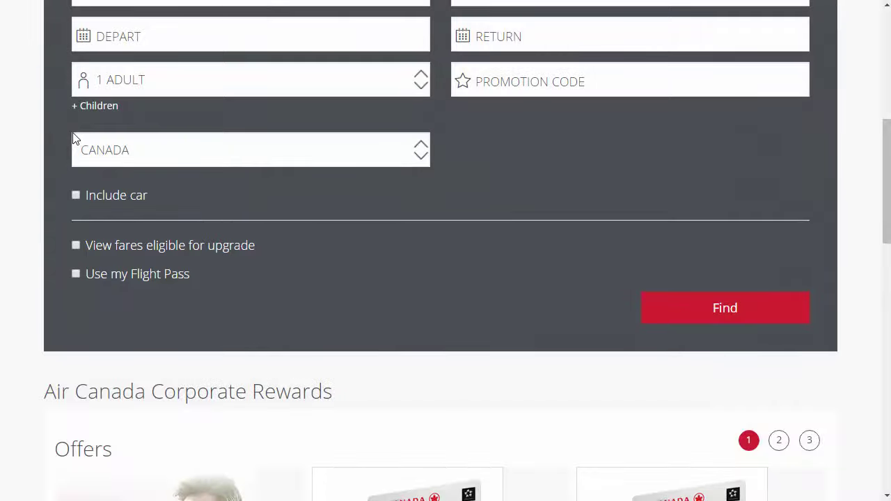
scroll(278, 209, "up", 6)
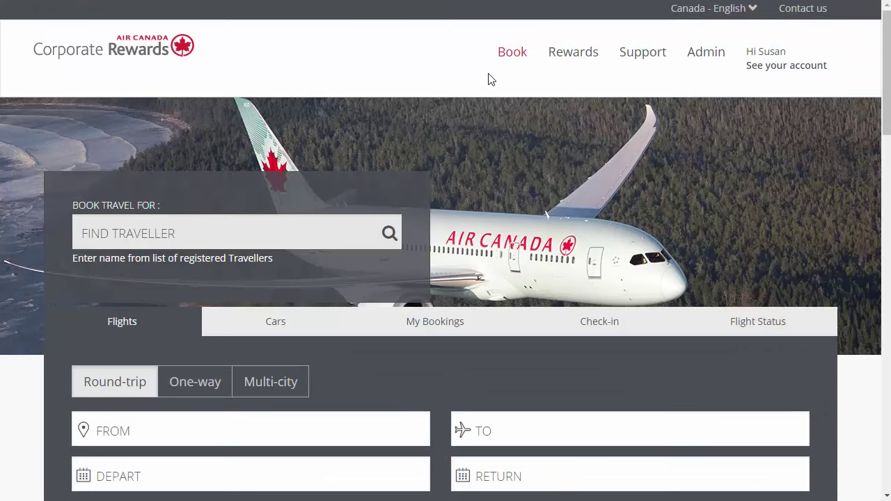
mouse_move(494, 63)
left_click(69, 152)
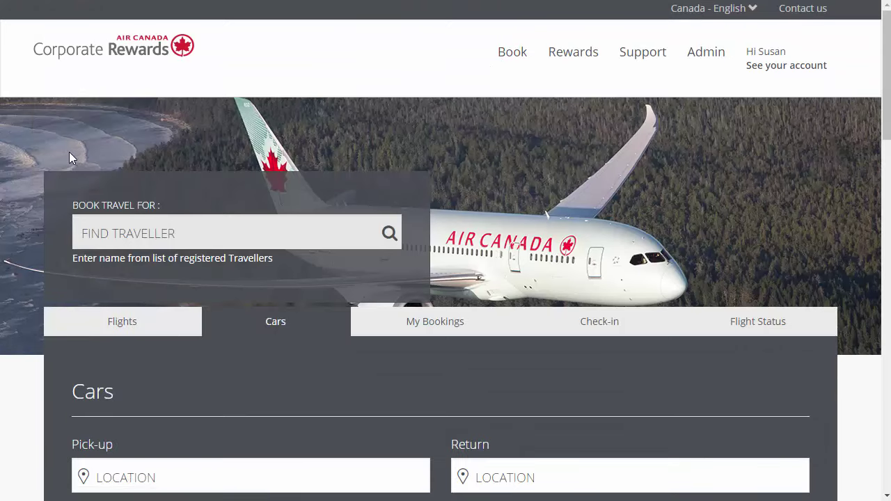